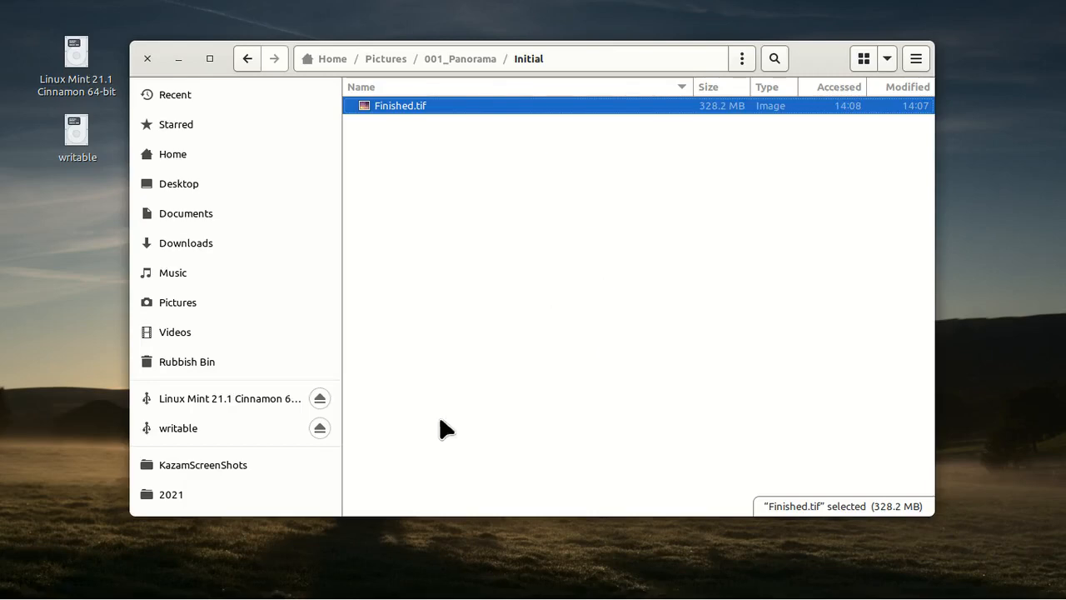
Step: View the finished panorama Finished.tif and the Hugin logo screenshot, and close the image viewer and file manager
double_click(368, 105)
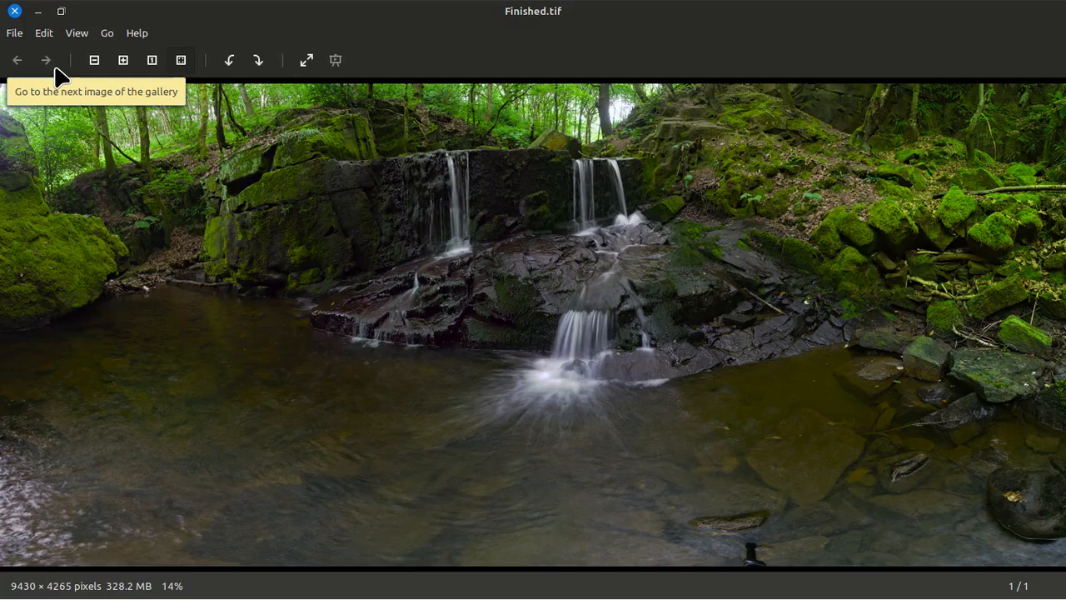
left_click(14, 12)
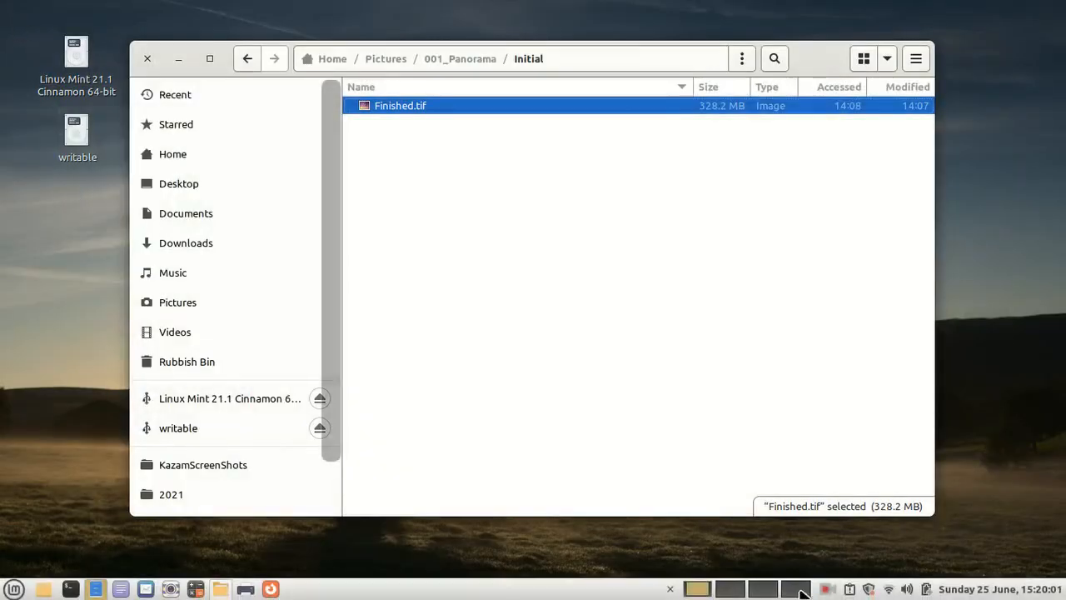
left_click(827, 589)
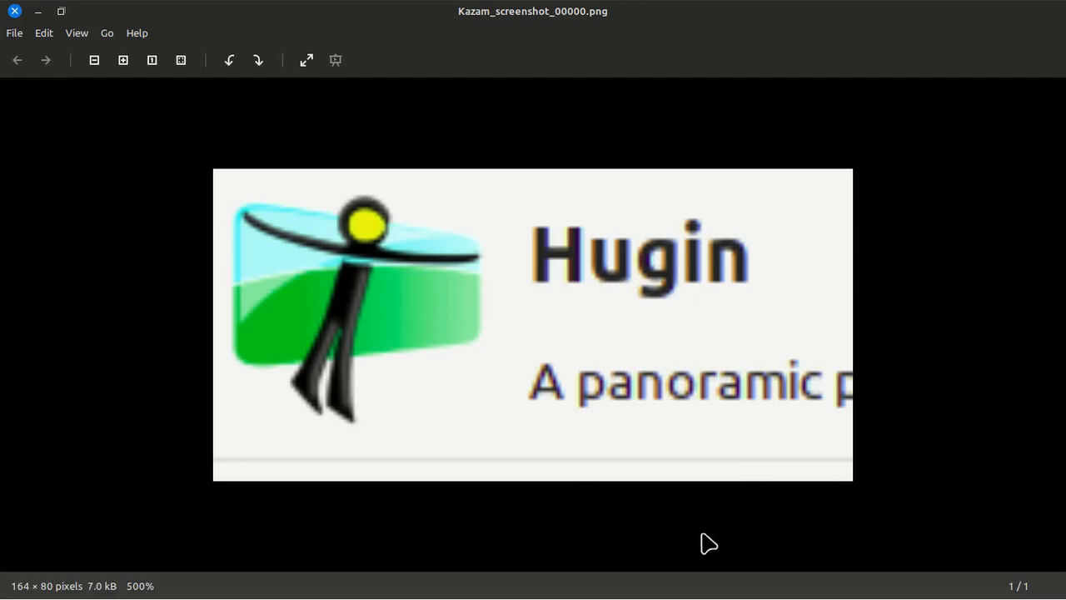
left_click(14, 12)
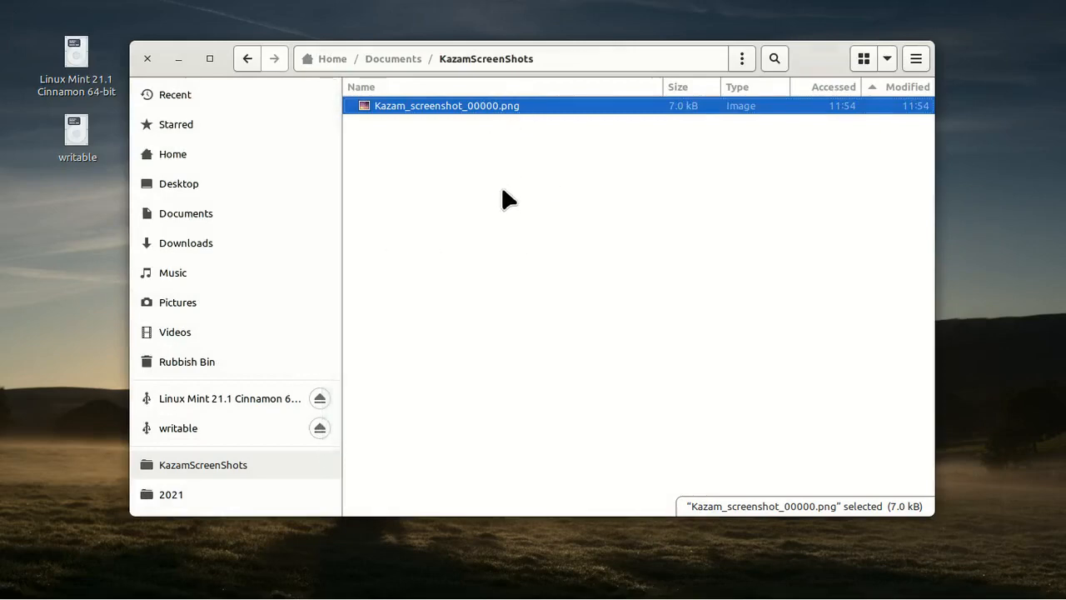
left_click(146, 59)
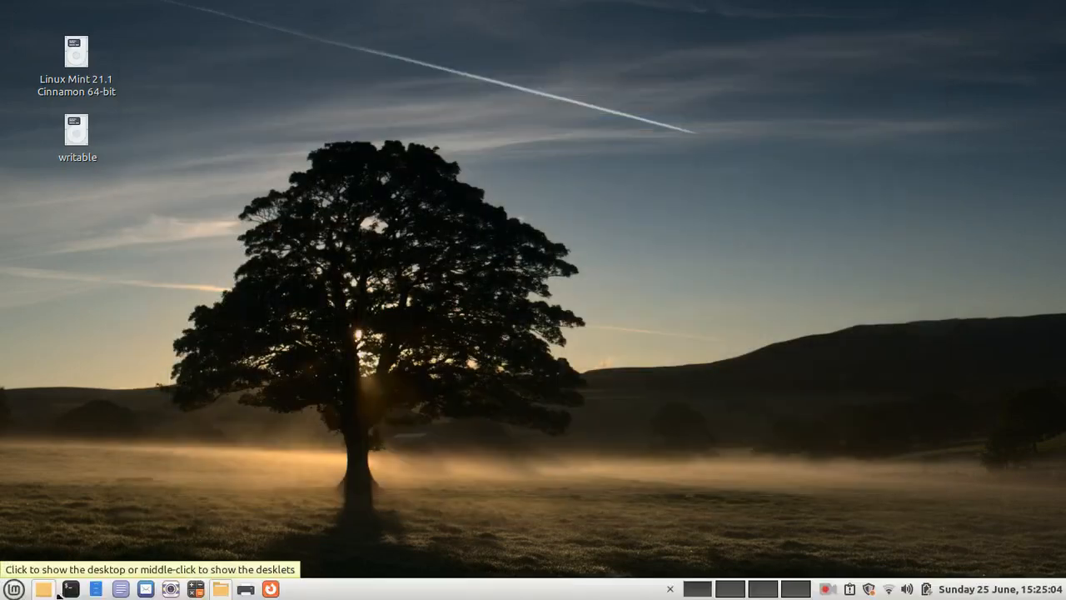
Step: Launch the Hugin panorama stitcher and choose its Simple interface
left_click(15, 589)
mouse_move(150, 221)
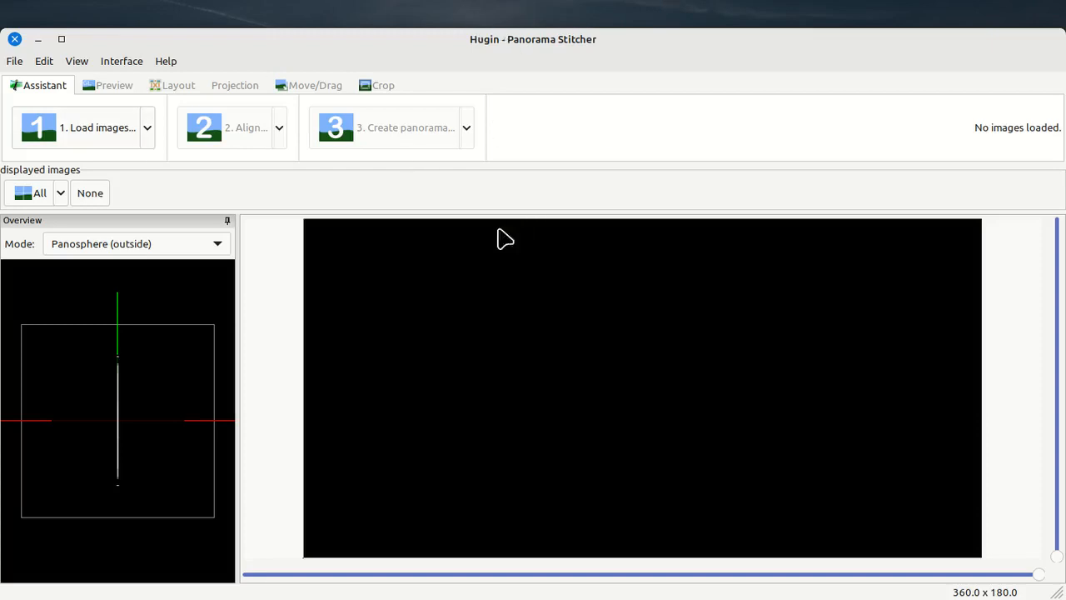
left_click(91, 131)
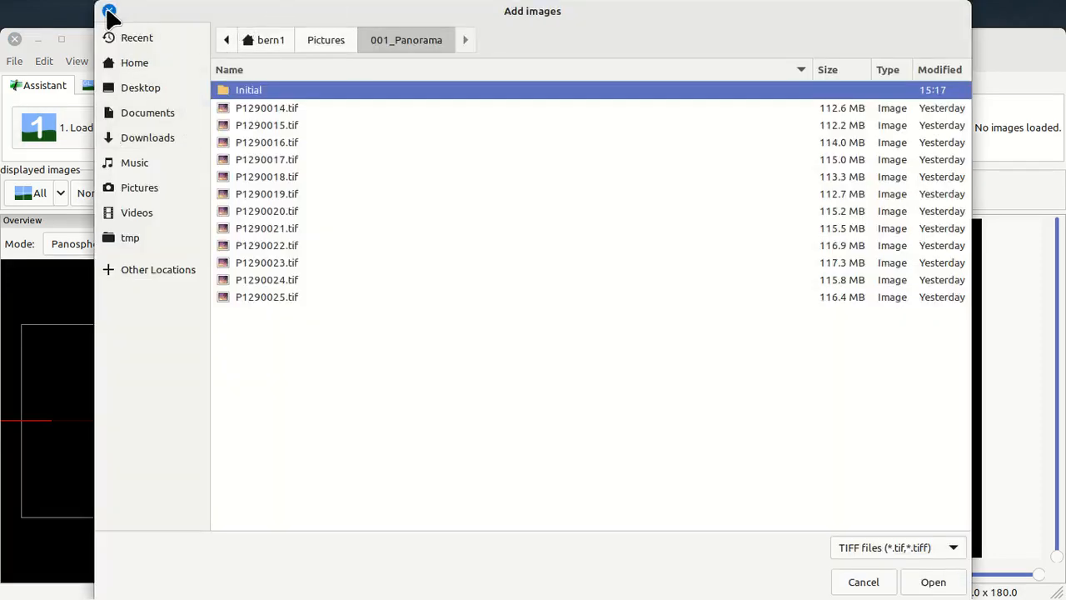
left_click(109, 13)
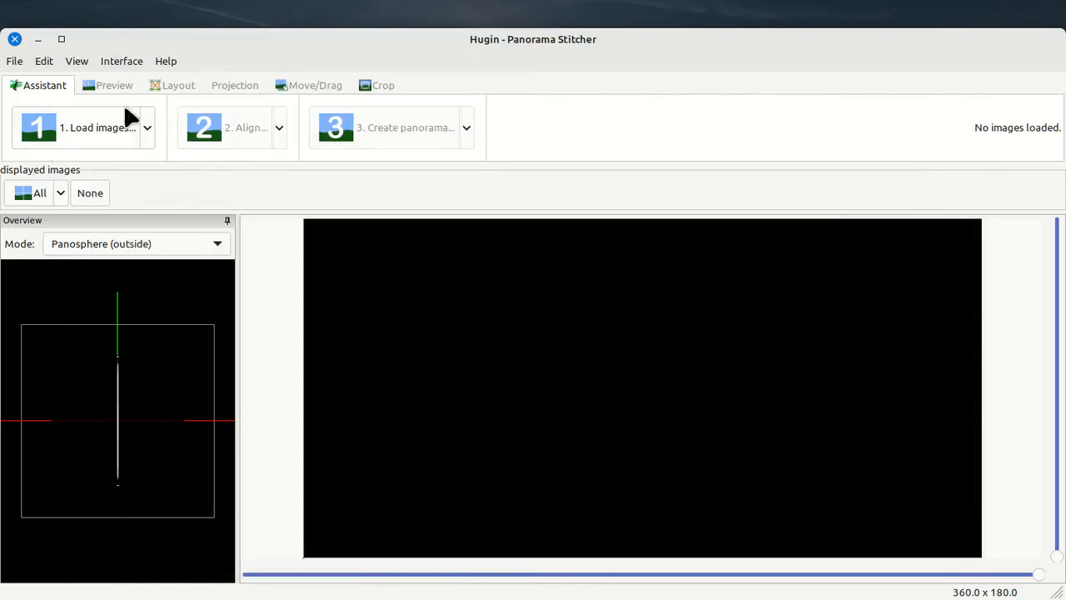
left_click(123, 62)
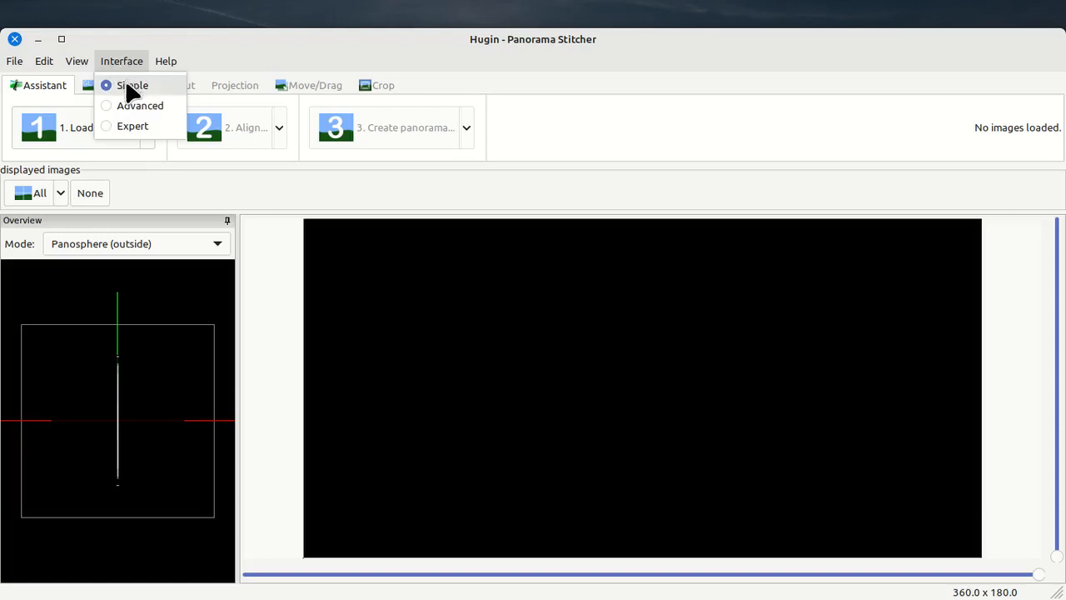
left_click(127, 85)
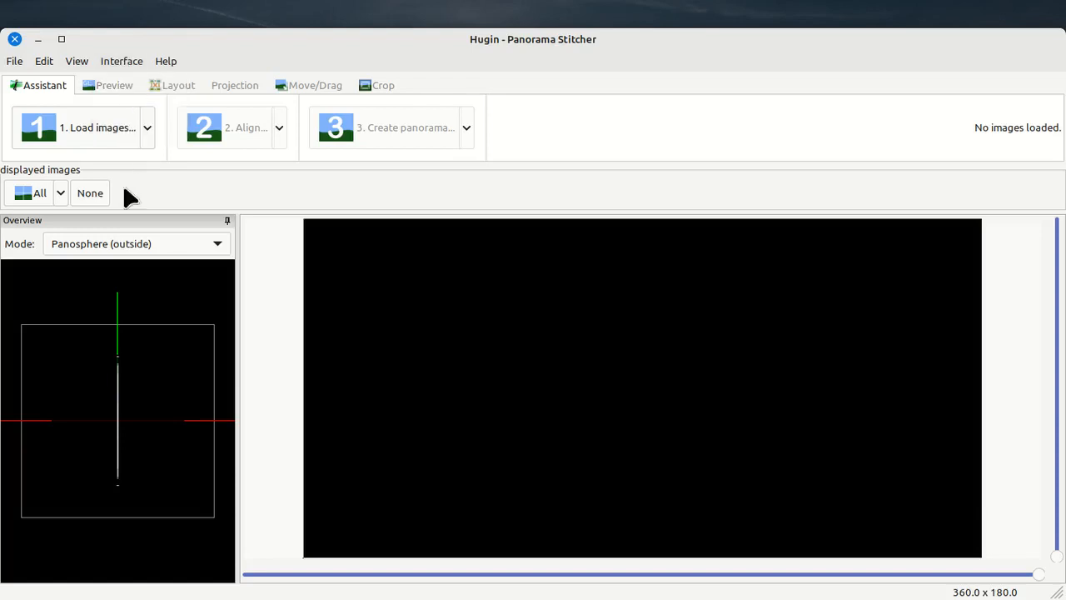
Step: Load the twelve images P1290014.tif through P1290025.tif from the 001_Panorama folder
left_click(90, 132)
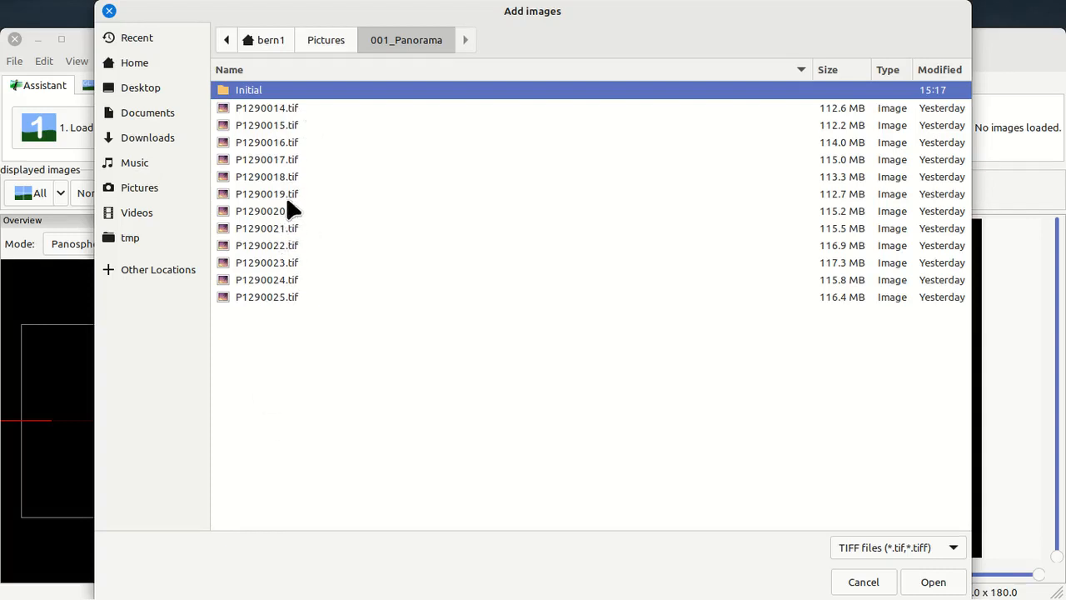
left_click(276, 106)
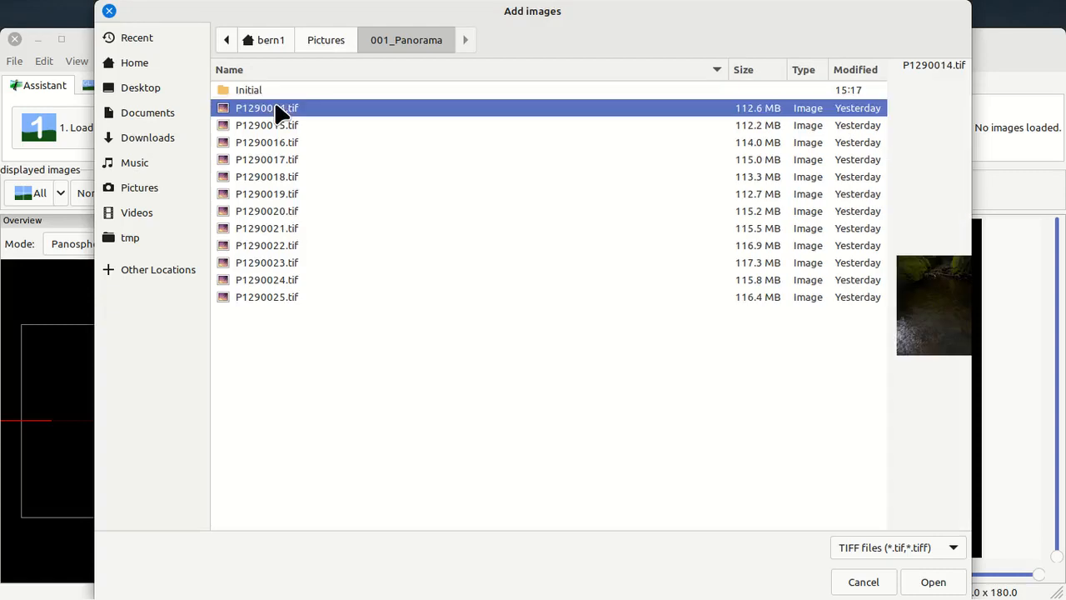
left_click(281, 297, "shift")
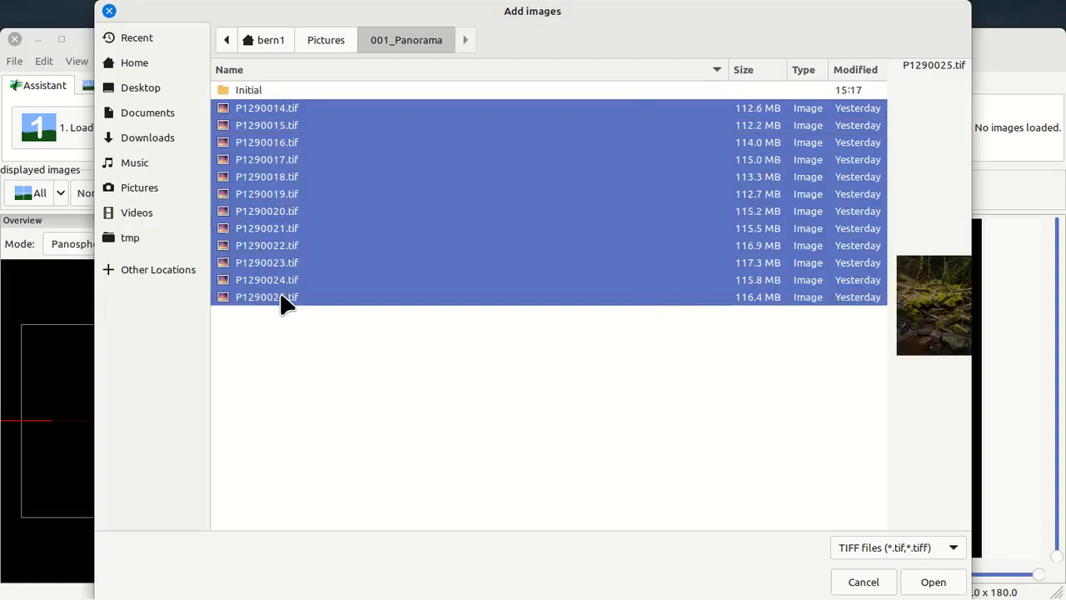
left_click(920, 581)
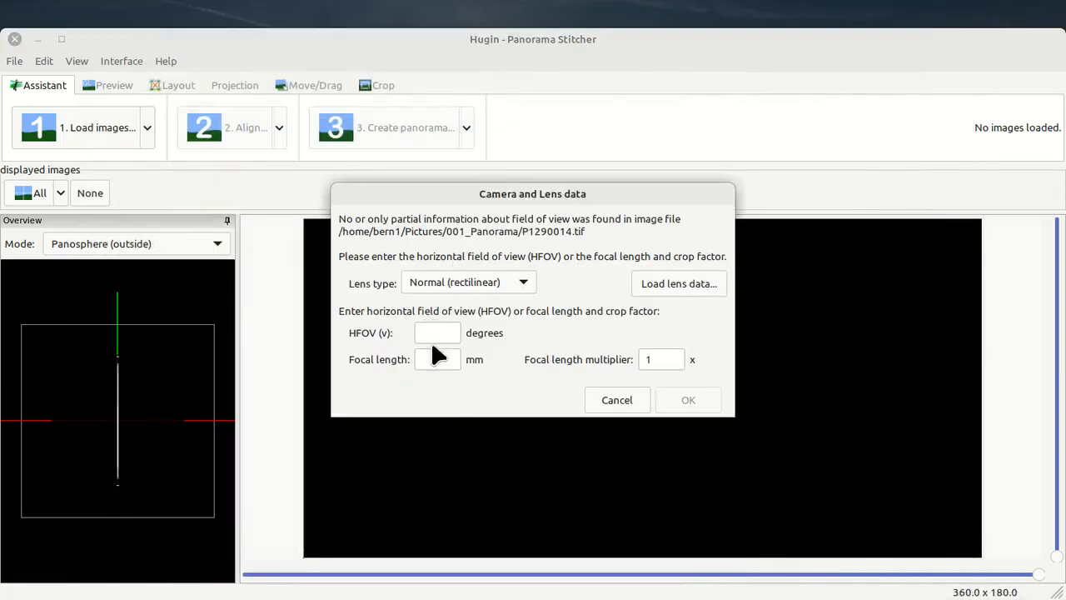
Step: Set the camera and lens data to a 12 mm focal length with a focal length multiplier of 2
left_click(429, 363)
type("12")
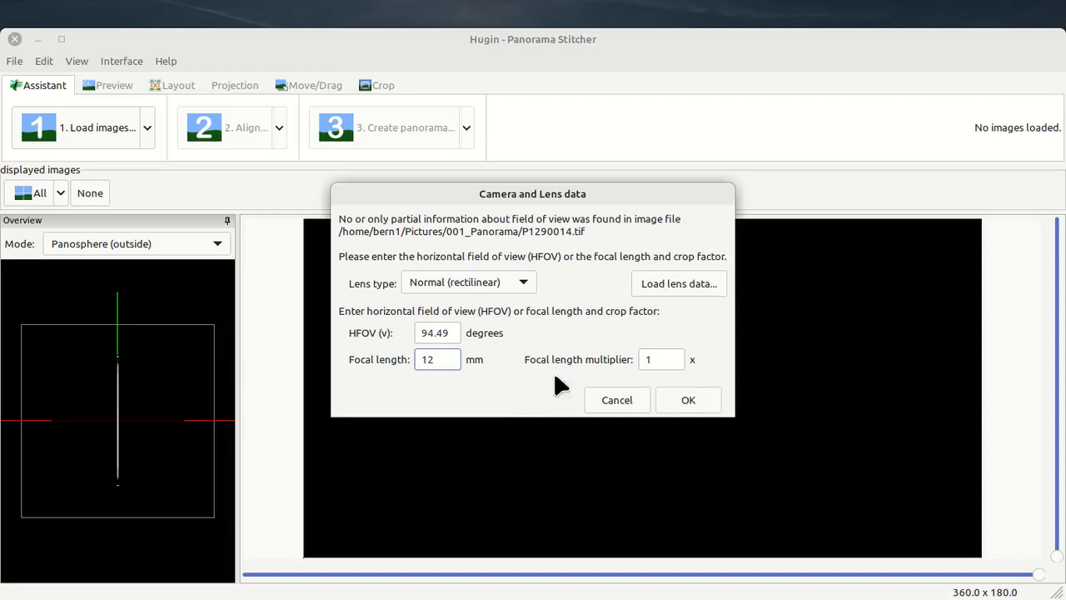
double_click(658, 357)
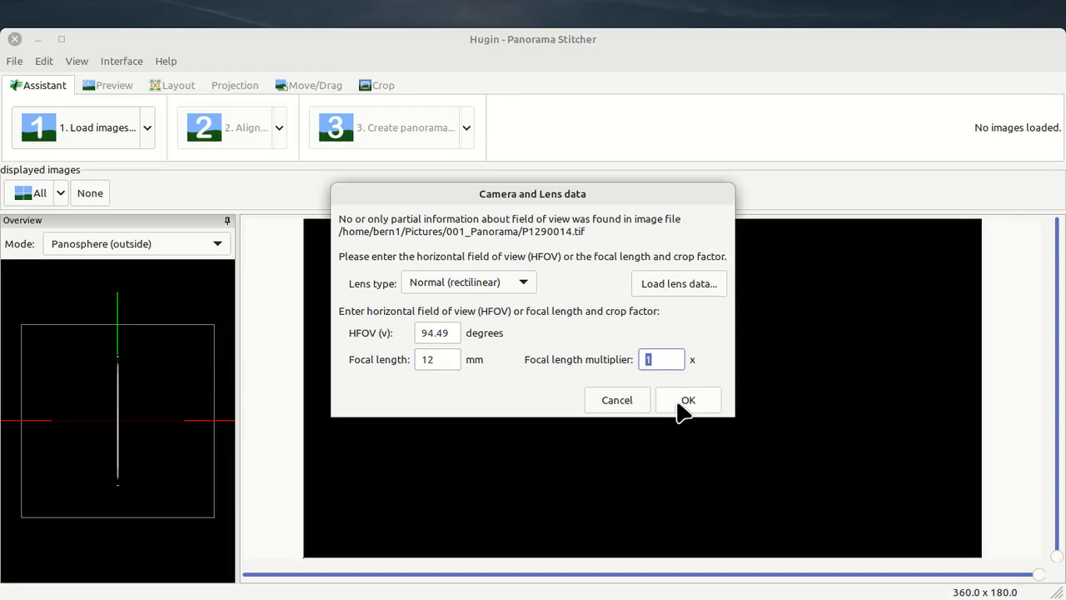
type("2")
left_click(684, 402)
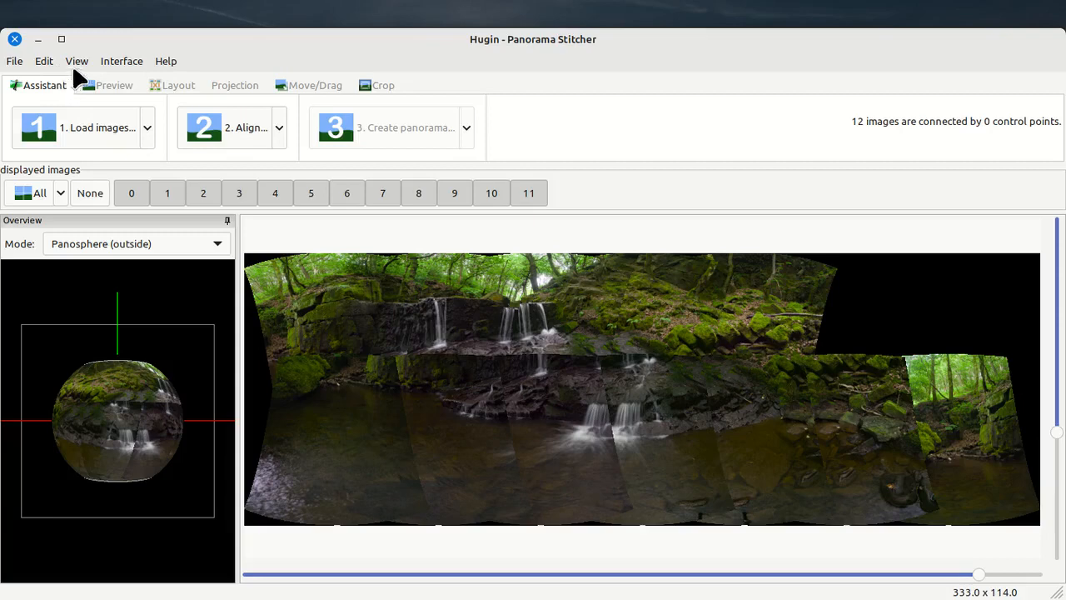
Step: Switch to the Advanced interface and create control points for all twelve photos using Cpfind (multirow/stacked)
left_click(116, 63)
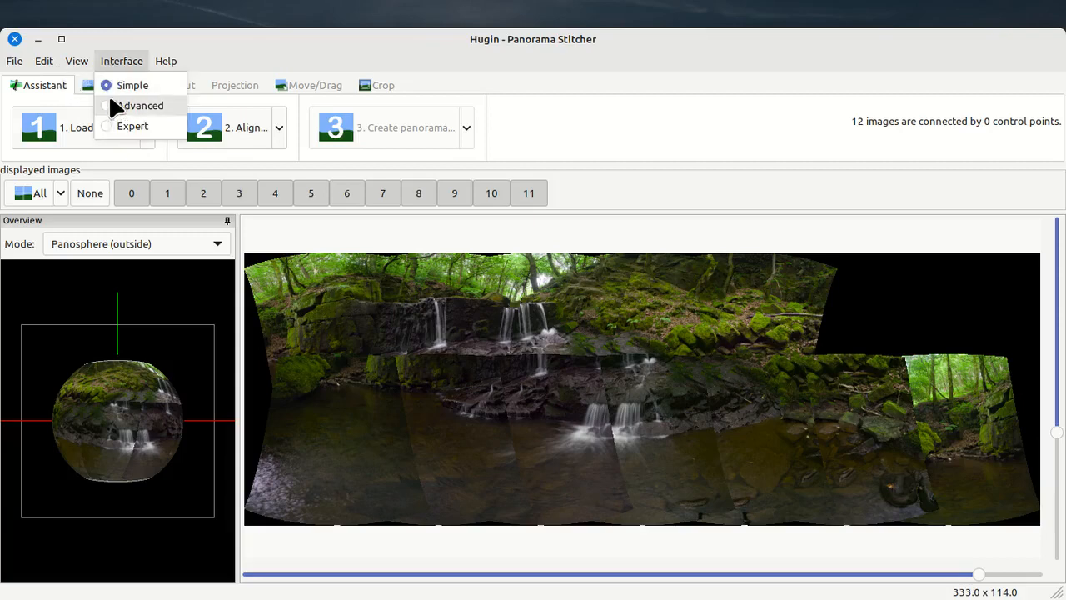
left_click(109, 99)
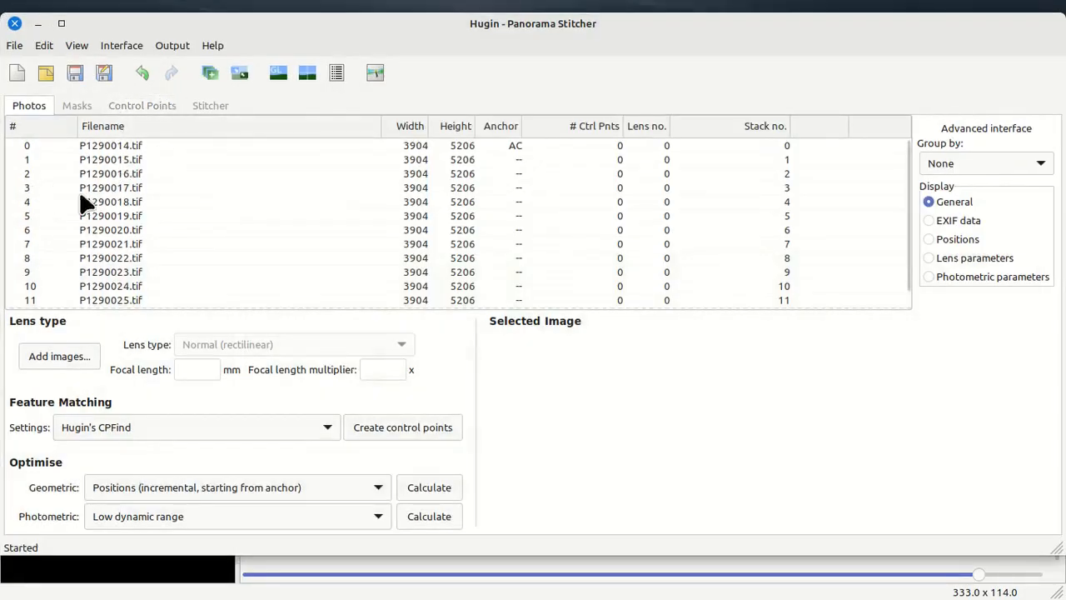
left_click(115, 146)
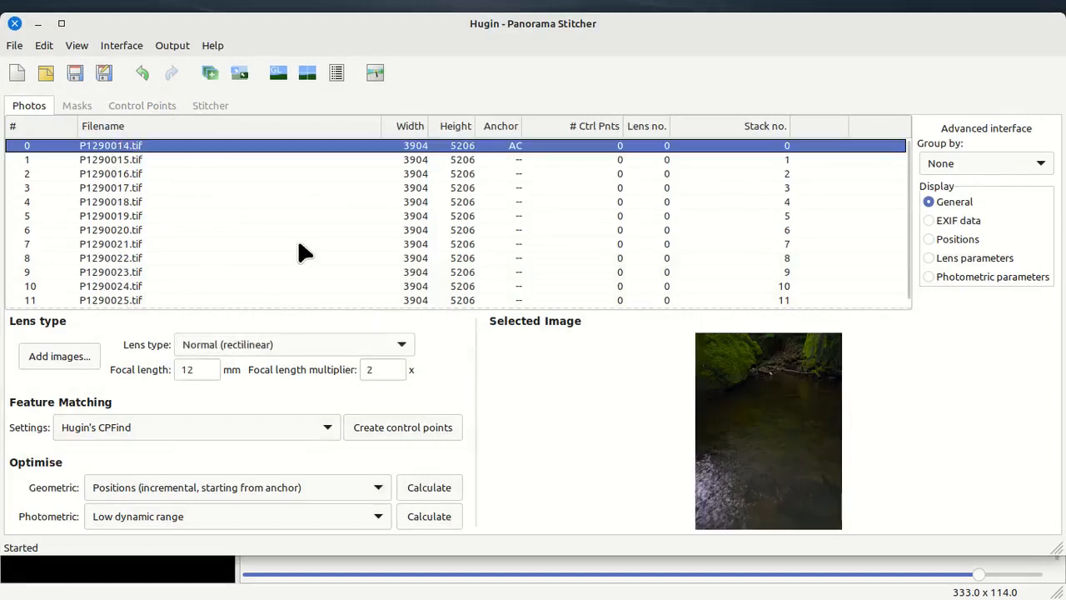
scroll(307, 265, "down", 1)
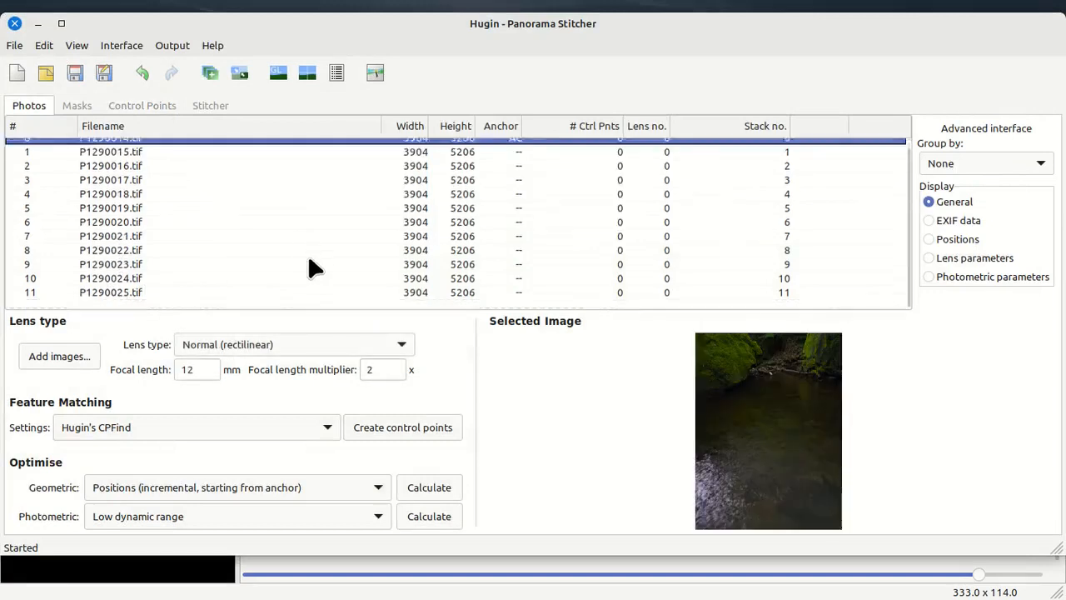
left_click(133, 295, "shift")
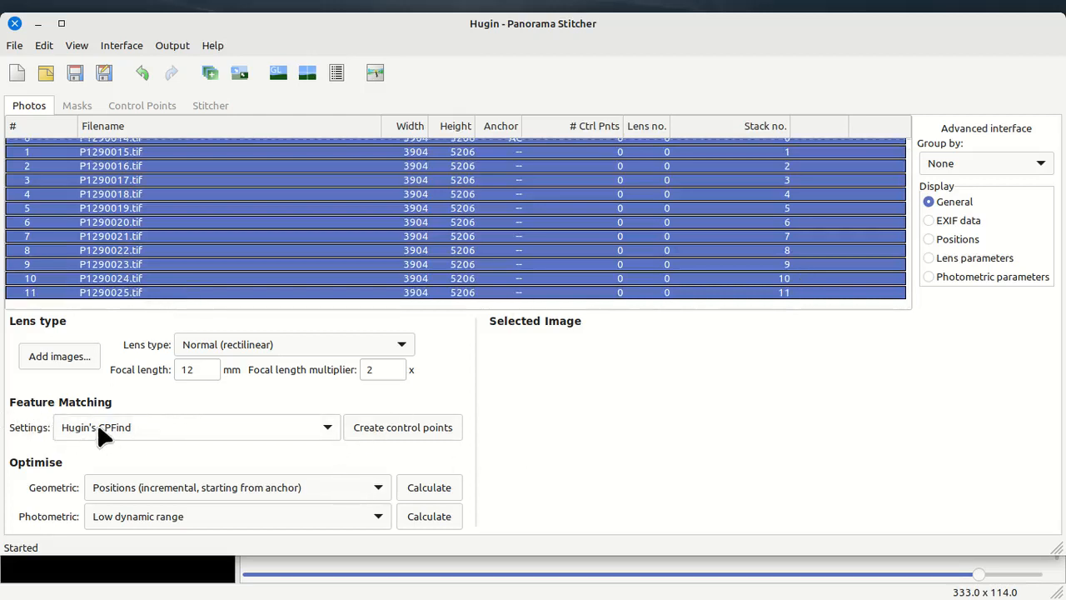
left_click(328, 425)
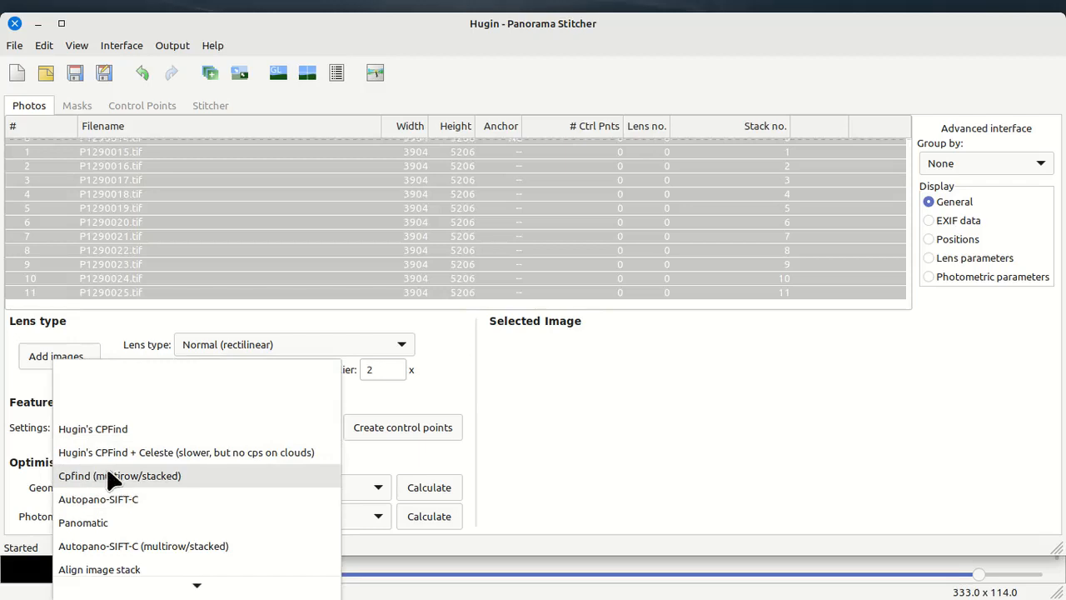
left_click(148, 476)
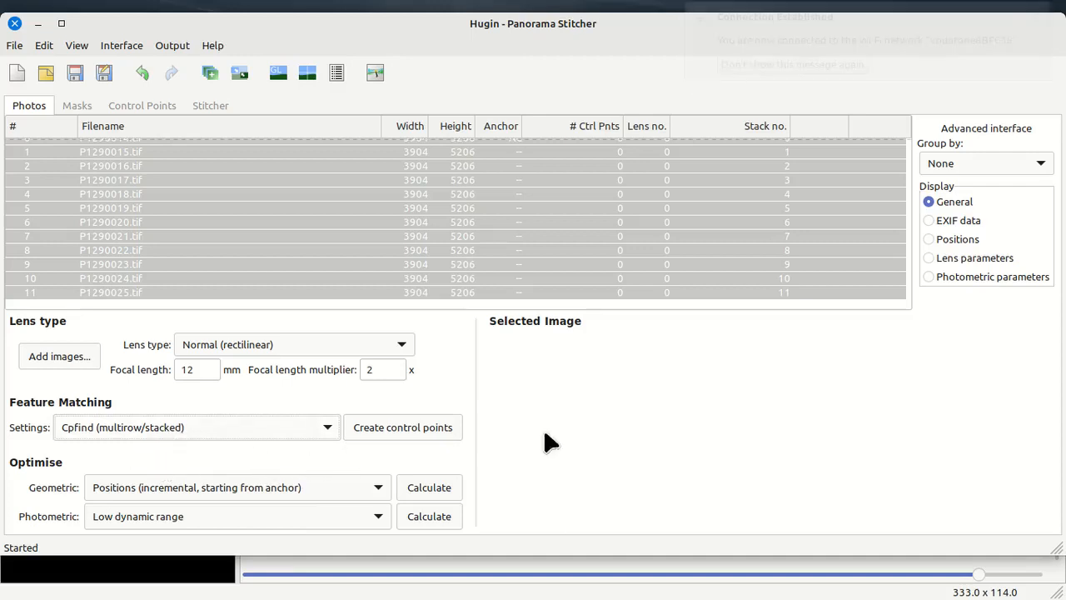
left_click(407, 423)
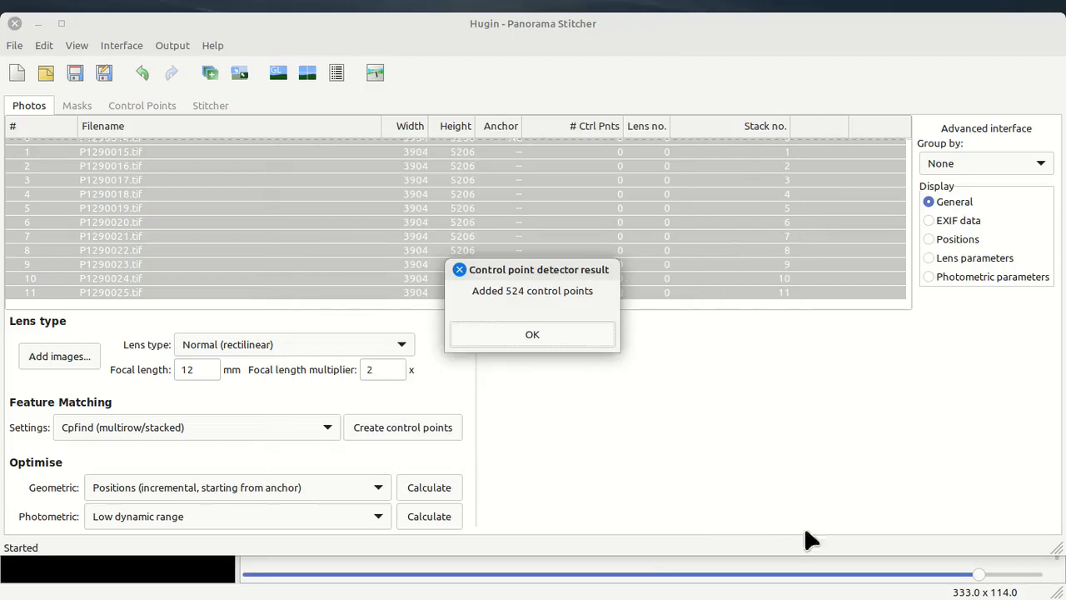
left_click(525, 330)
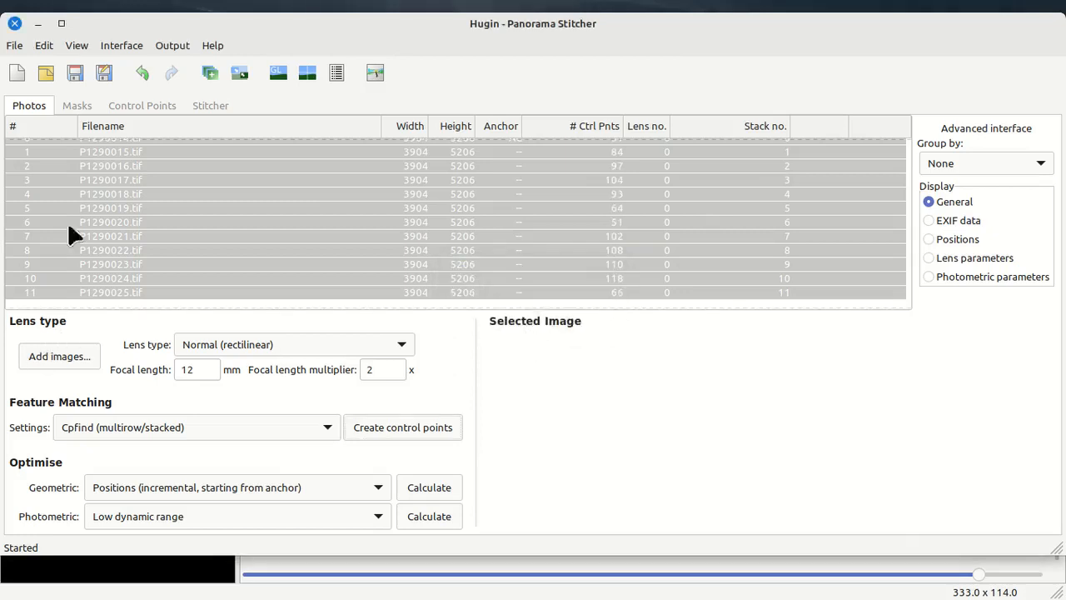
Step: Return to the Simple interface and align the loaded images
left_click(119, 44)
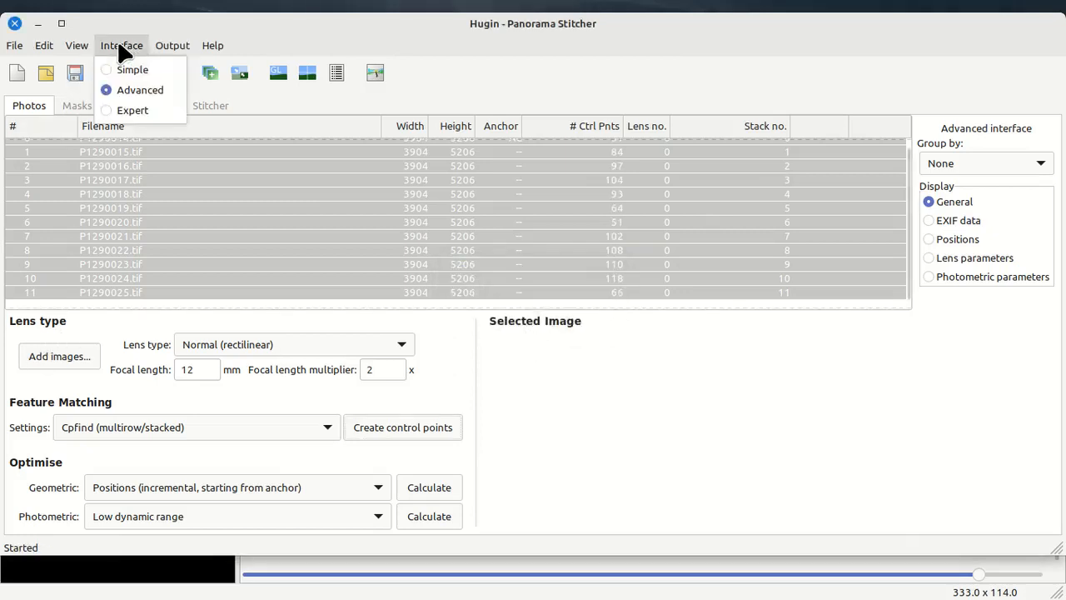
left_click(125, 71)
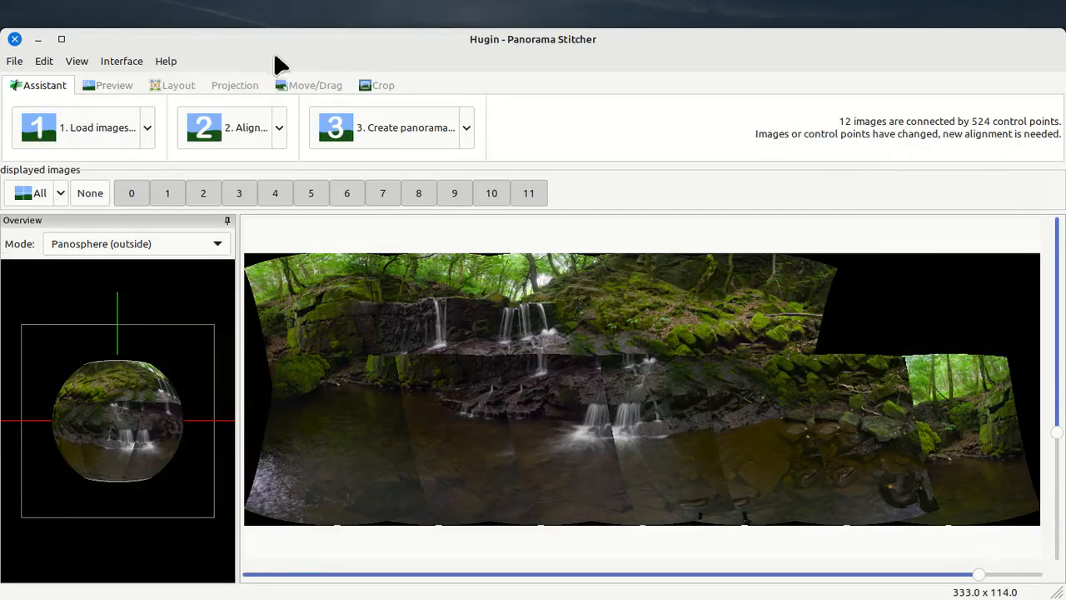
left_click(230, 124)
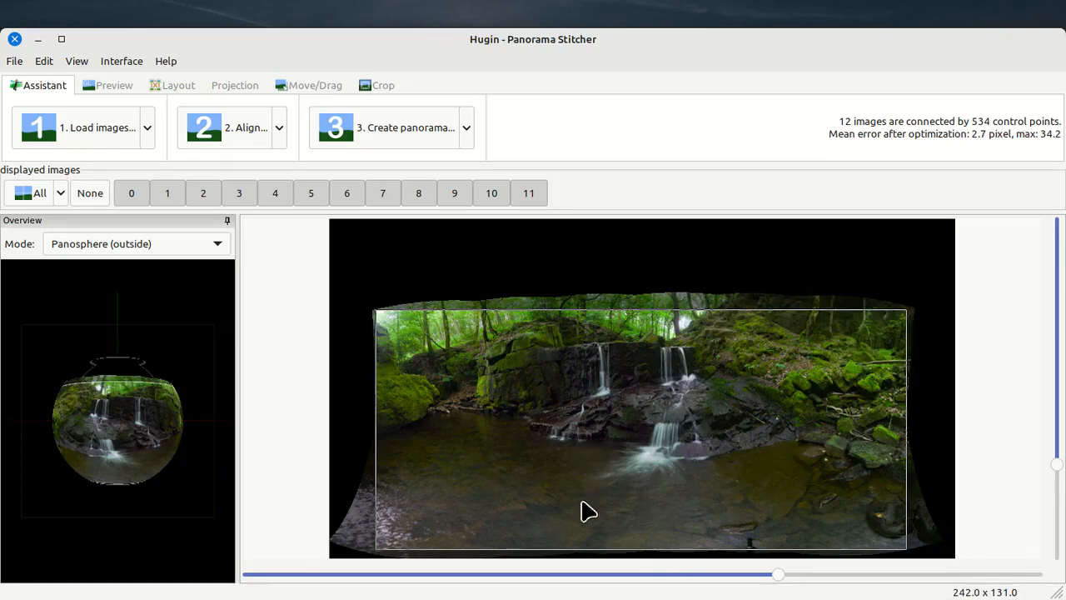
Step: Start creating the panorama with exposure-corrected, low dynamic range TIFF output and LZW compression, accepting the default size
left_click(390, 121)
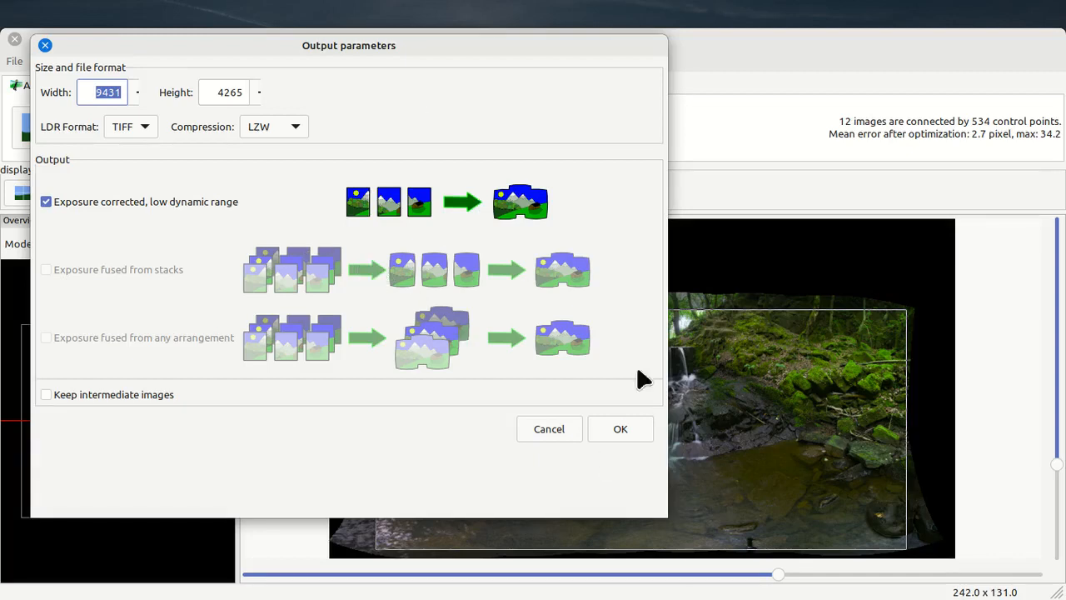
left_click(621, 430)
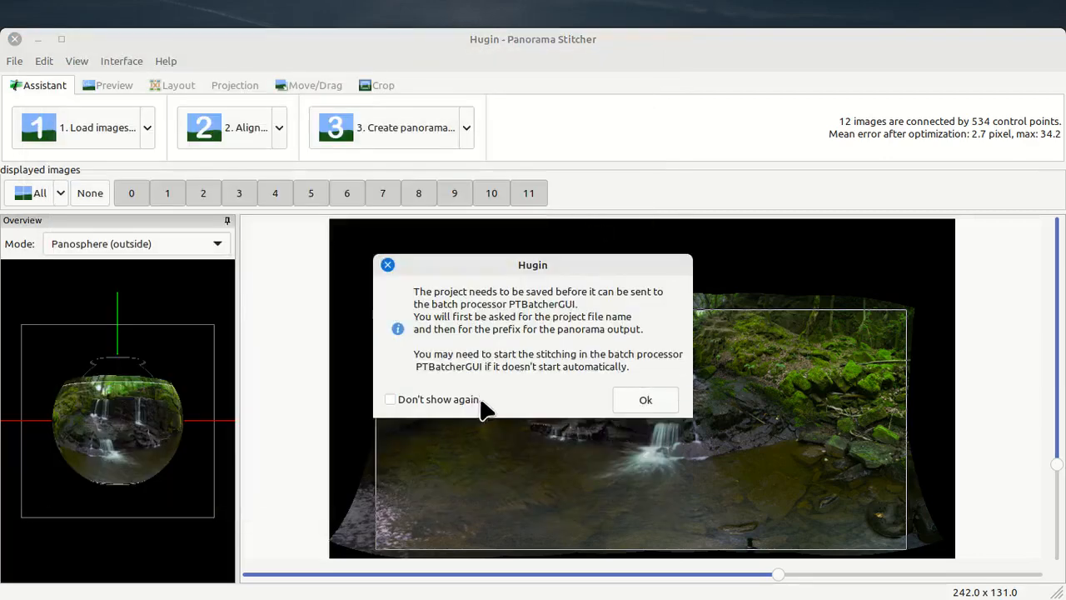
left_click(639, 400)
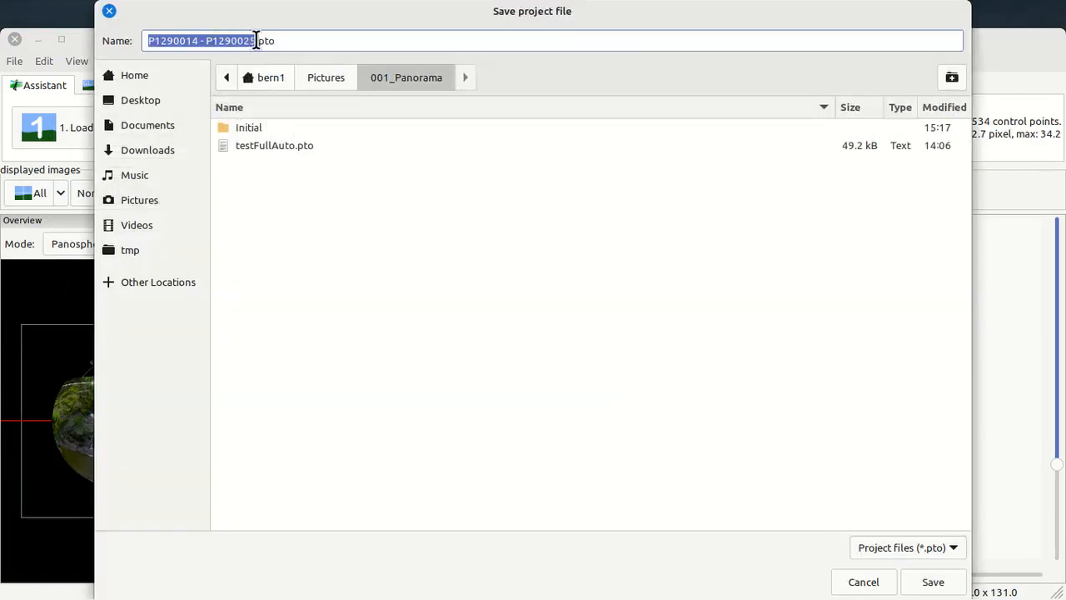
Step: Save the project file as auto_demo.pto in the 001_Panorama folder and start stitching with the output prefix auto_demo
left_click(250, 41)
left_click_drag(255, 41, 117, 41)
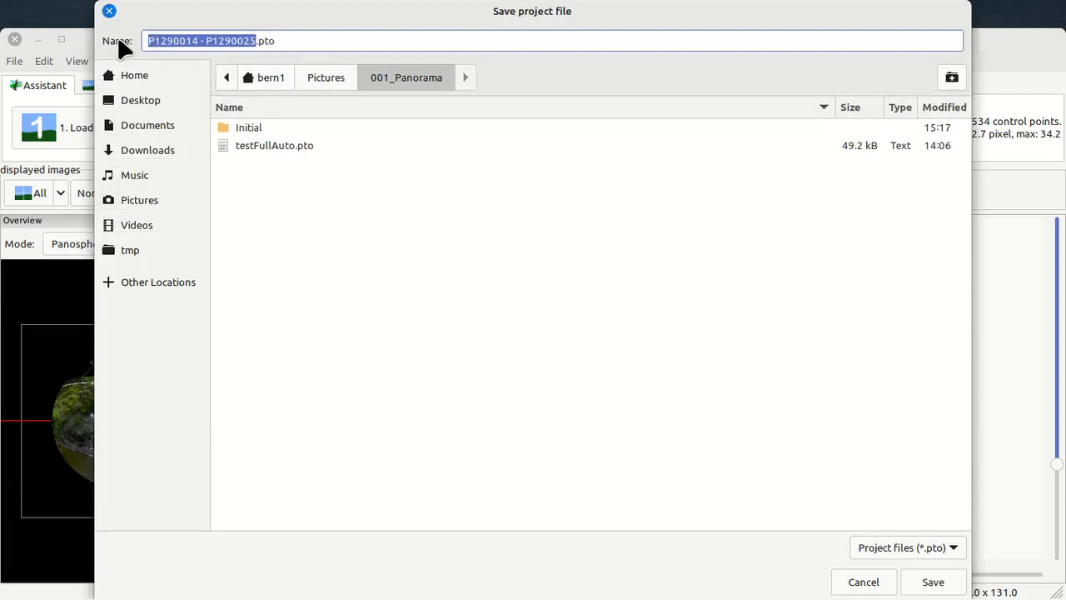
type("auto")
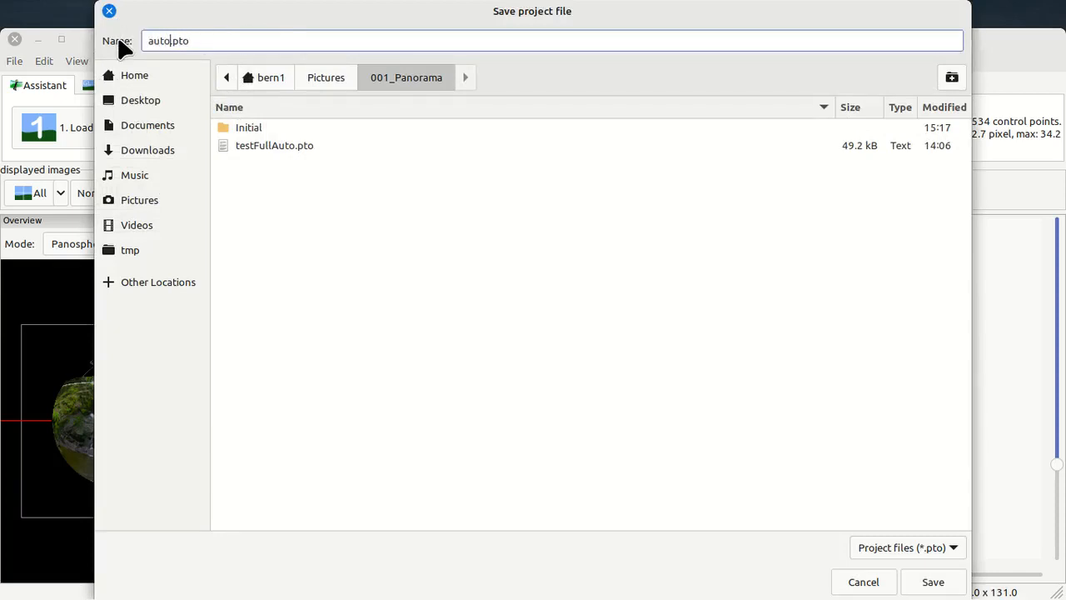
type("+")
key("BackSpace")
type("_demo")
left_click_drag(203, 41, 118, 53)
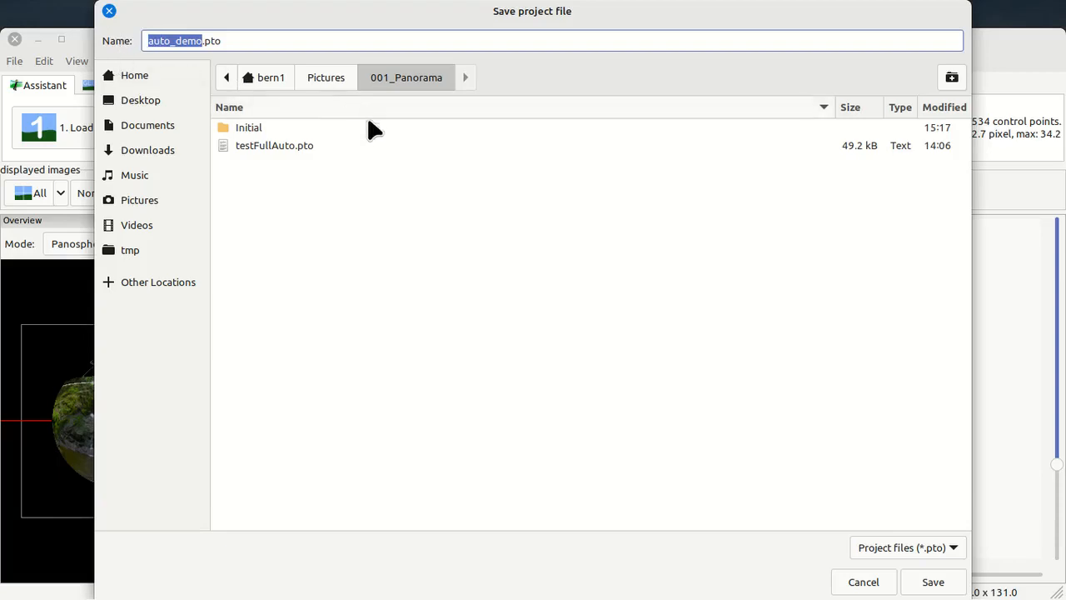
left_click(934, 583)
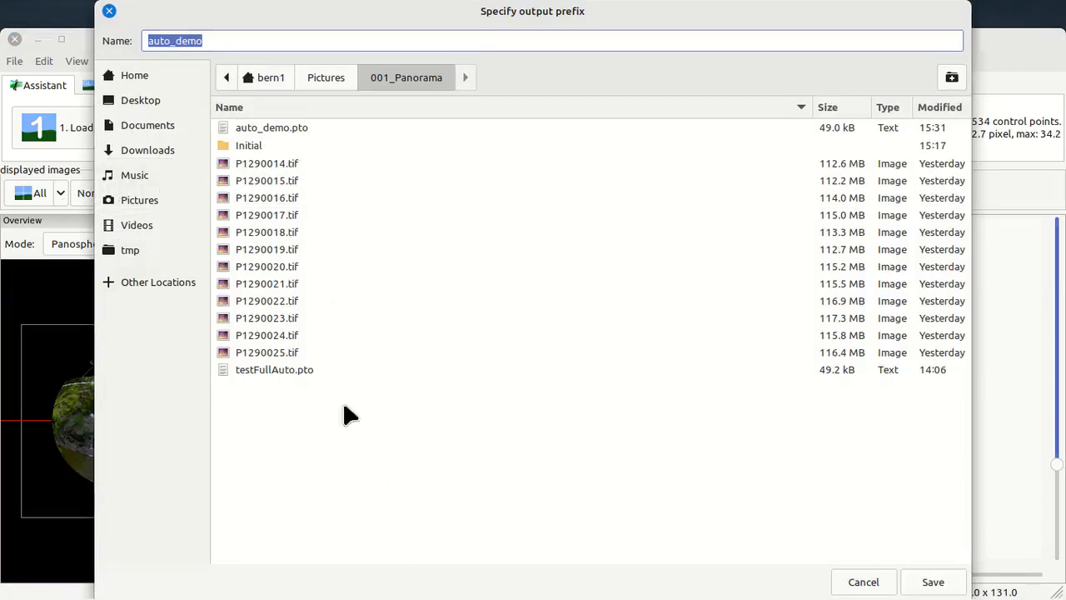
left_click(932, 579)
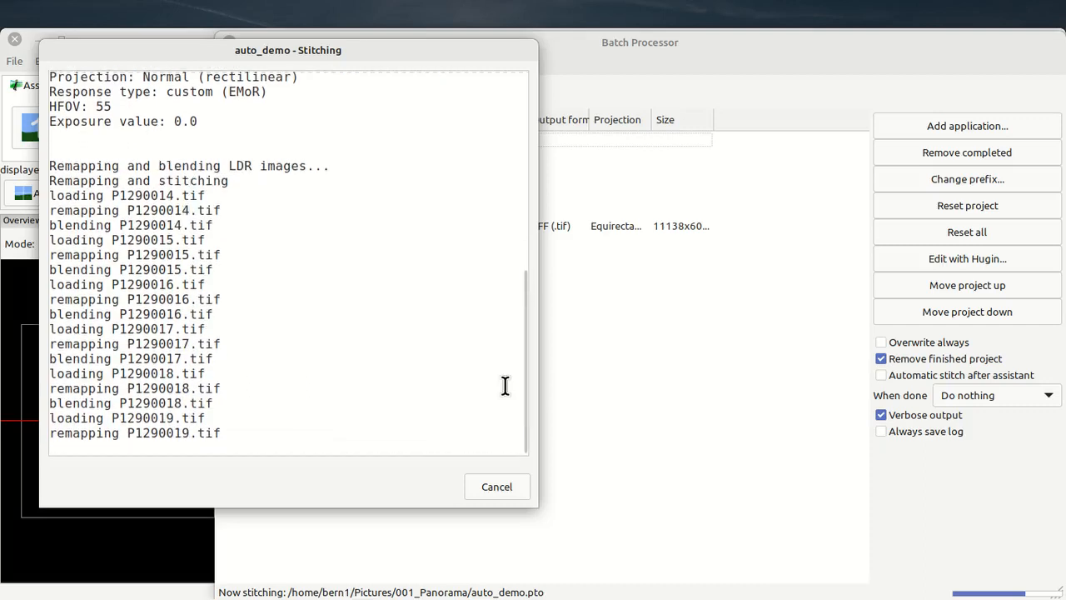
mouse_move(884, 593)
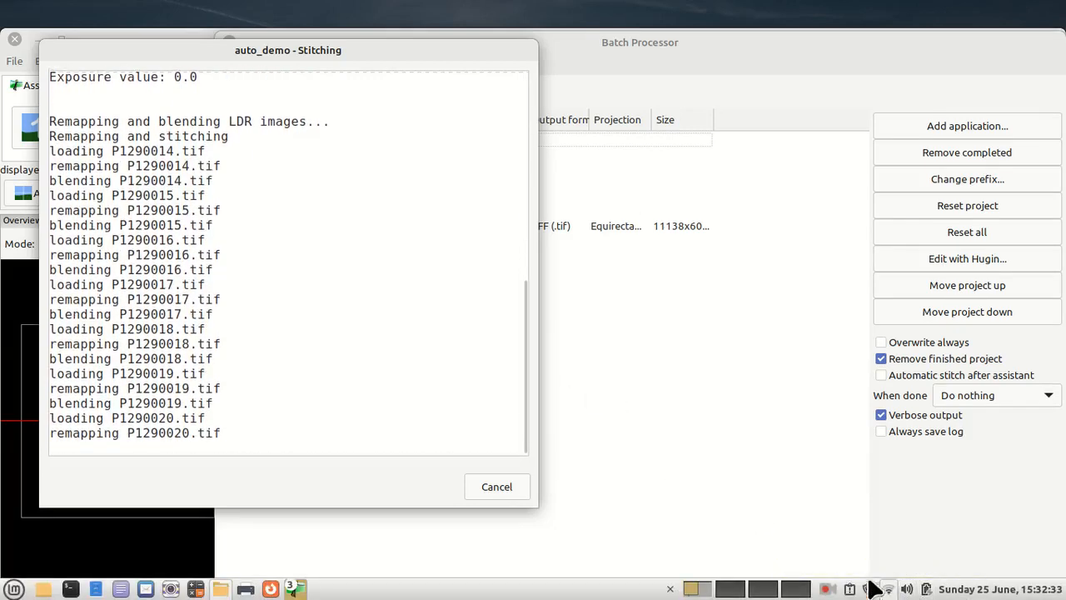
left_click(827, 589)
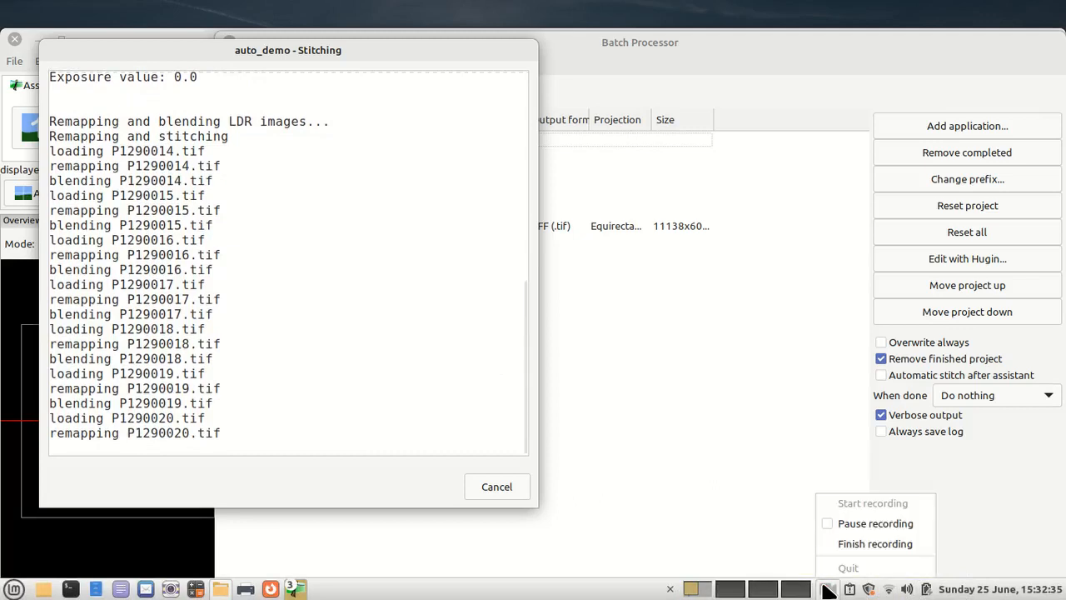
left_click(828, 520)
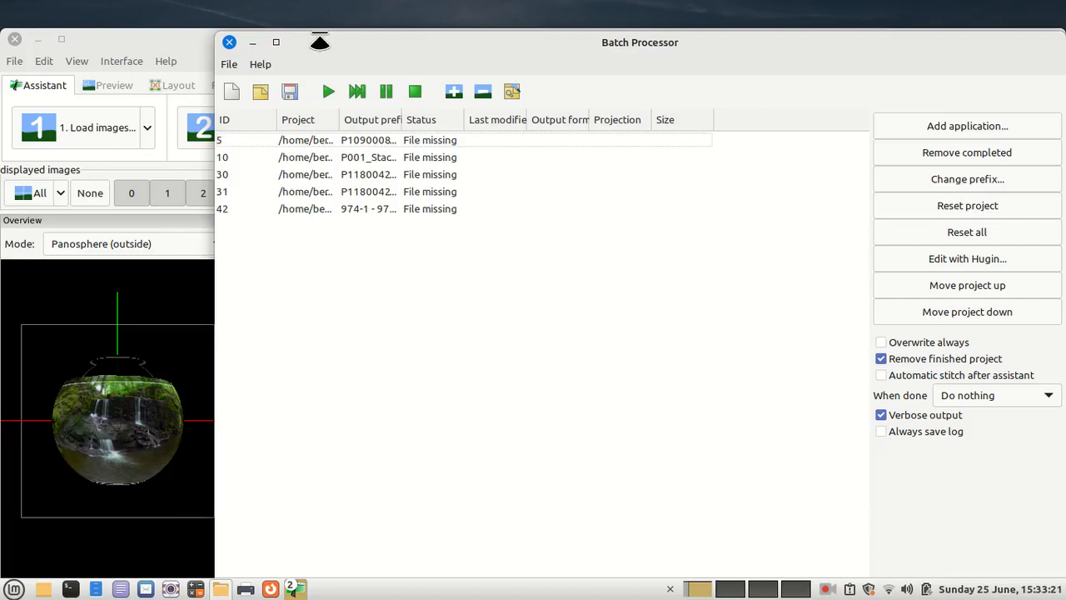
Step: Move the Batch Processor window aside, then close it and the auto_demo.pto project window
left_click_drag(319, 42, 332, 254)
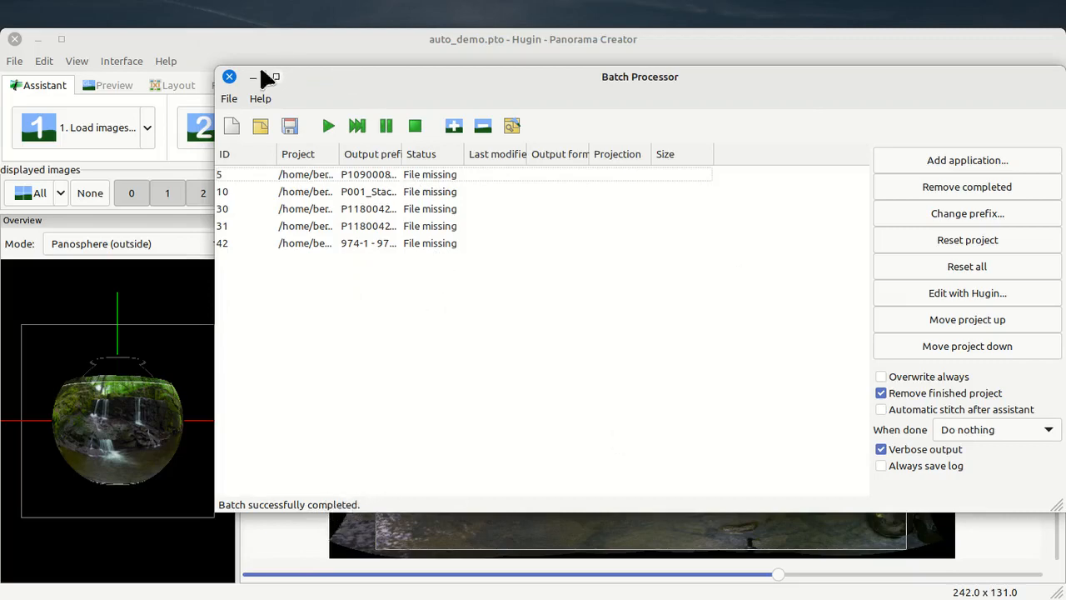
left_click(229, 77)
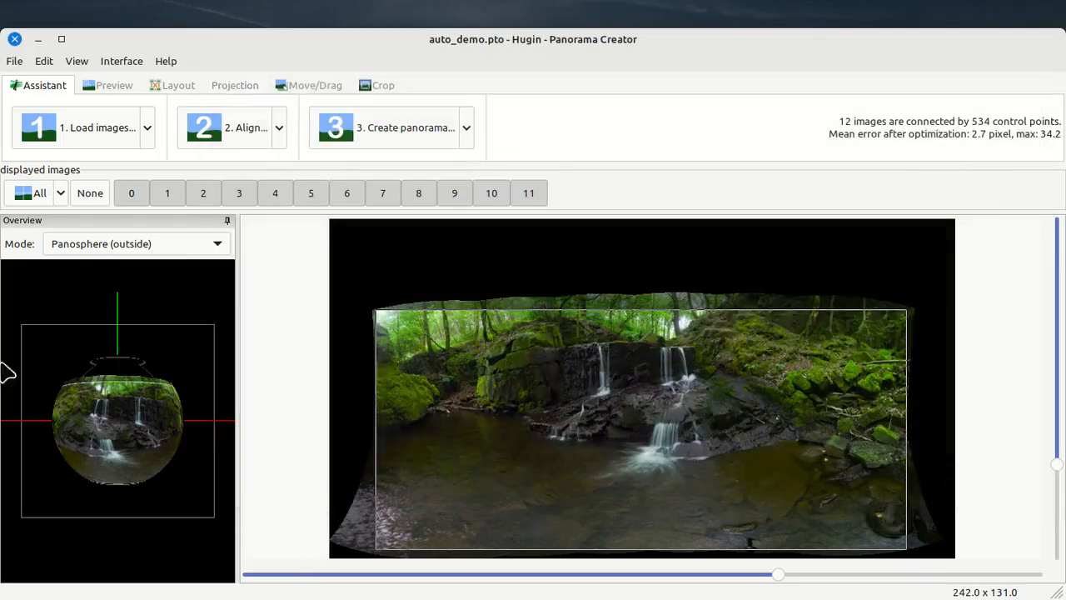
left_click(15, 40)
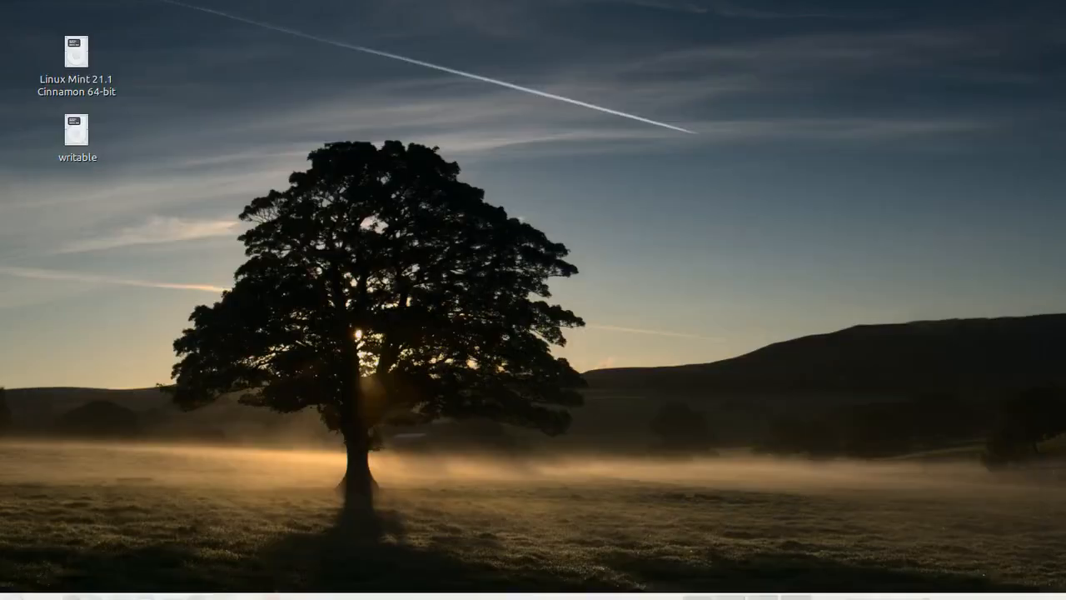
Step: In the file manager, open auto_demo.tif from the Pictures/001_Panorama folder, inspect the stitched panorama and close the image viewer
left_click(97, 588)
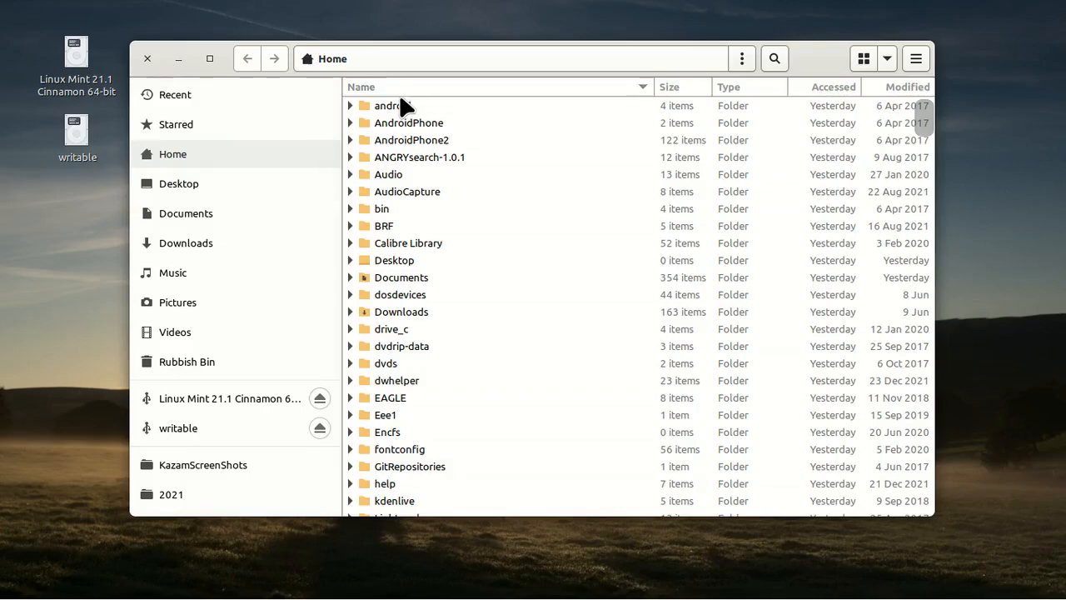
left_click(171, 307)
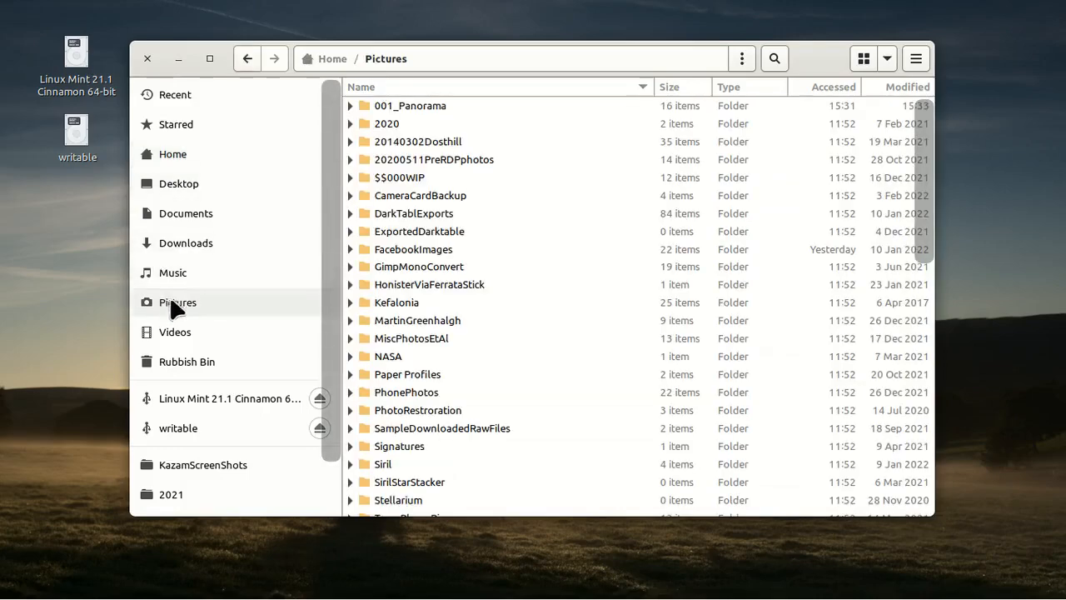
double_click(370, 107)
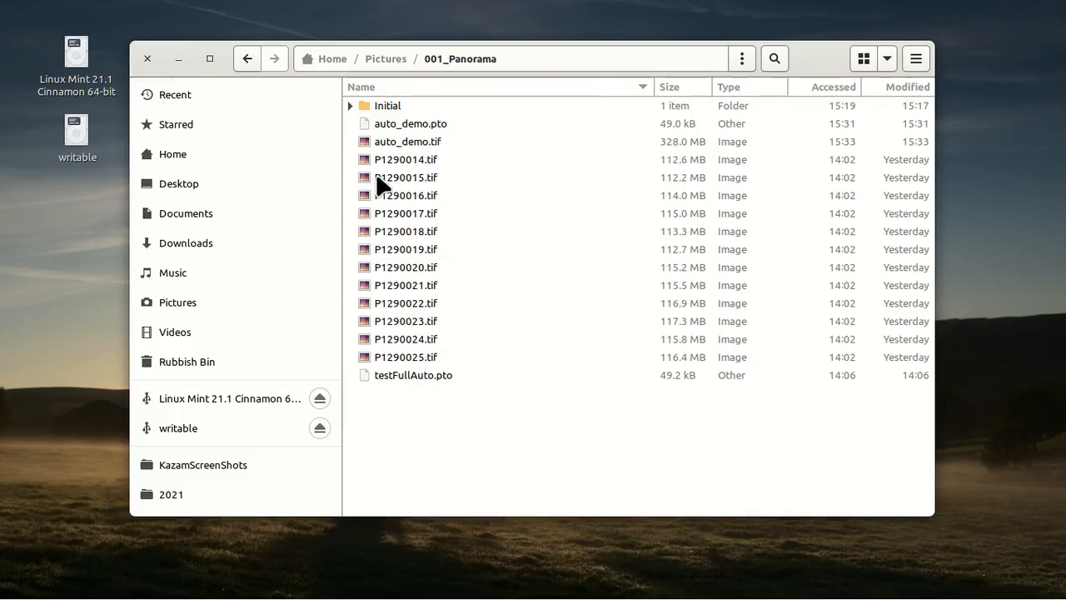
double_click(402, 143)
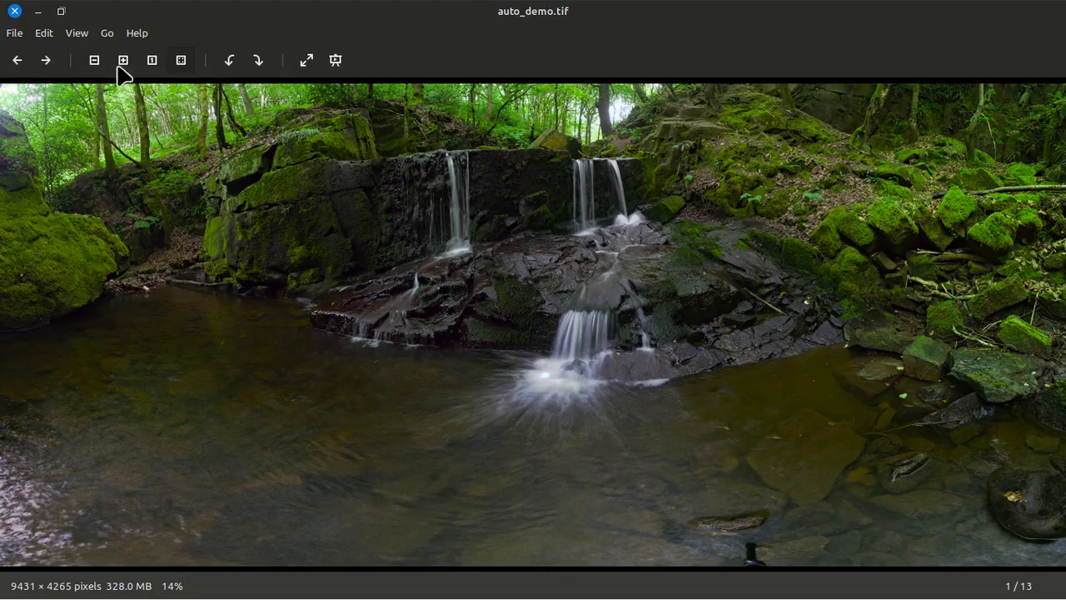
left_click(14, 11)
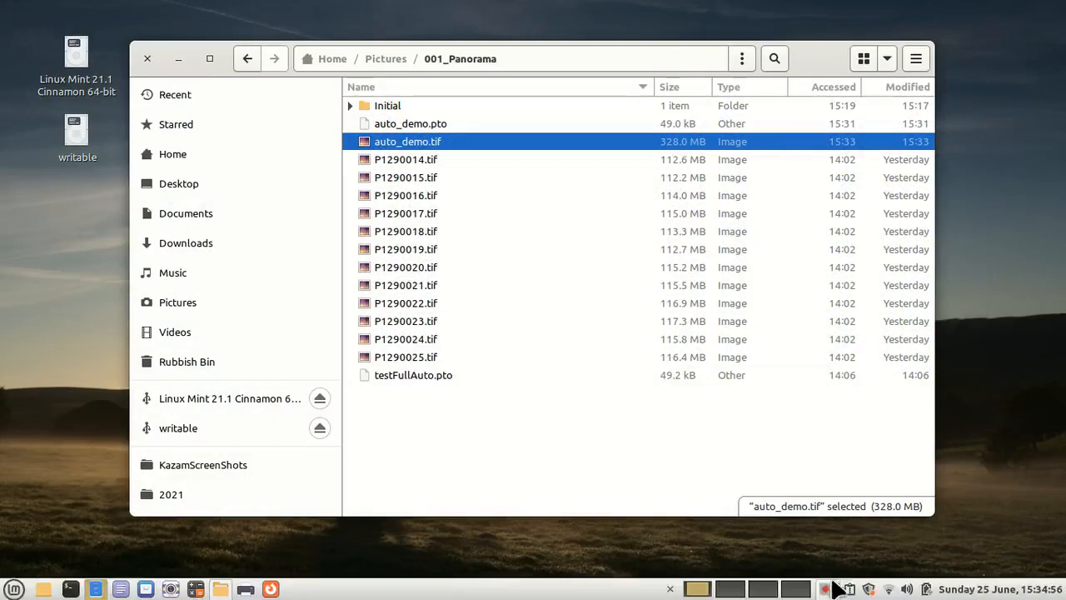
left_click(827, 589)
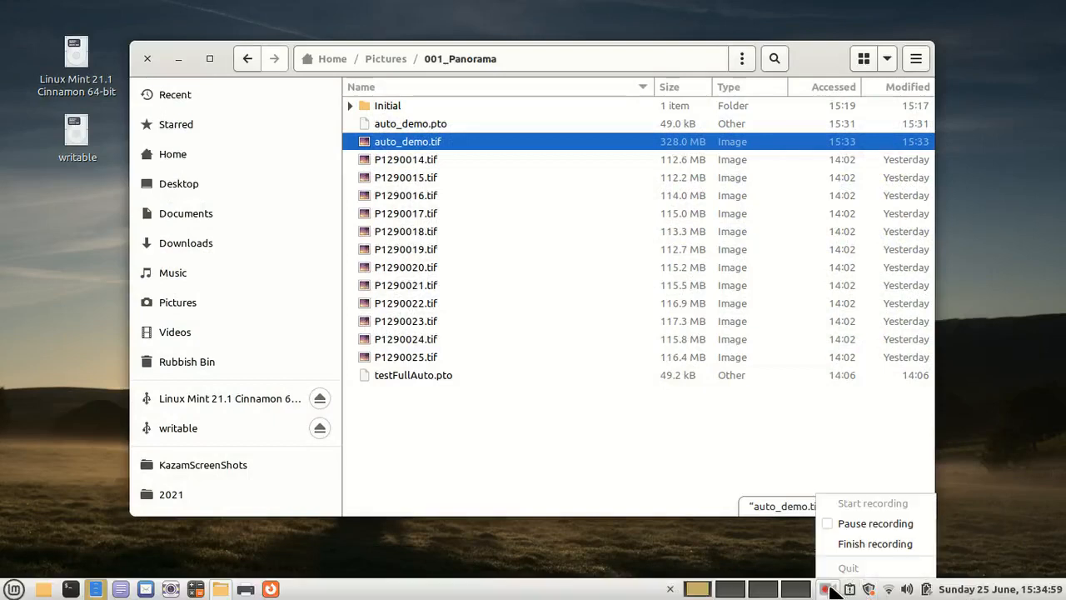
left_click(849, 549)
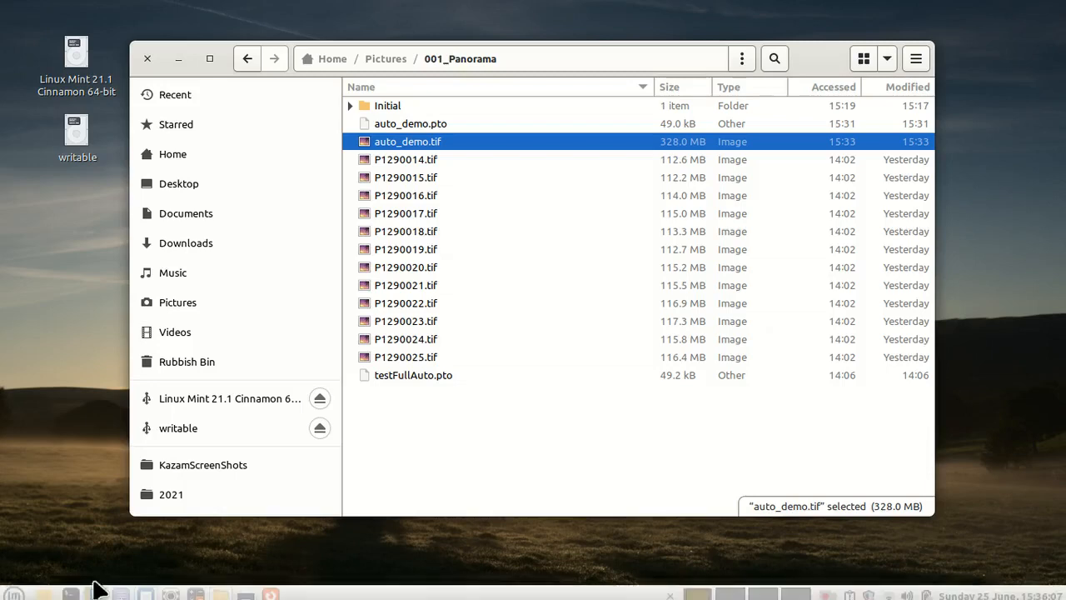
Step: Launch Hugin Panorama Creator again and close the file manager window, keeping the Simple interface
mouse_move(25, 593)
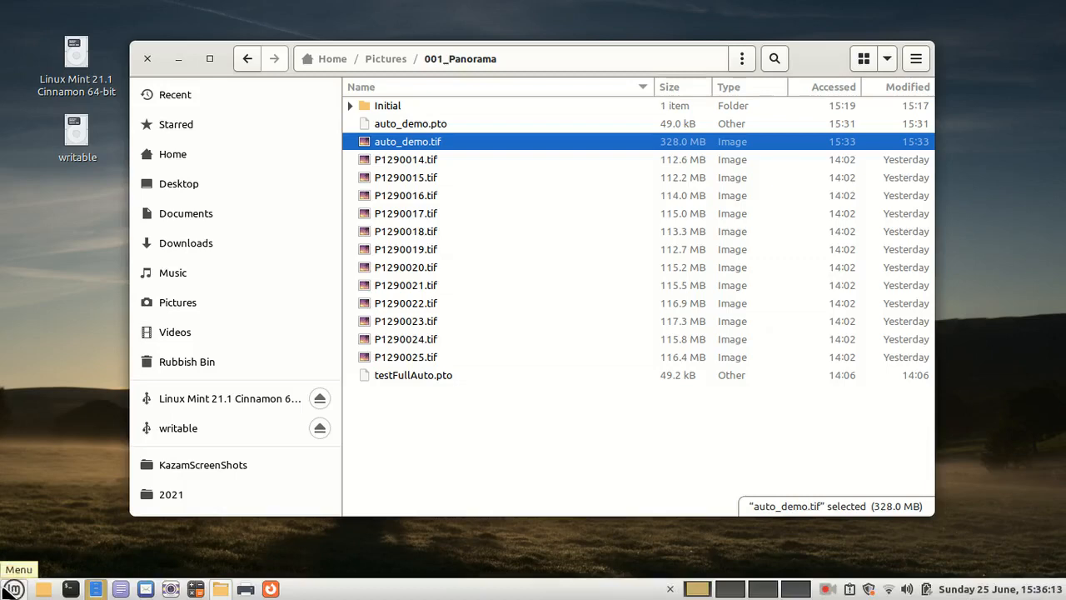
left_click(14, 591)
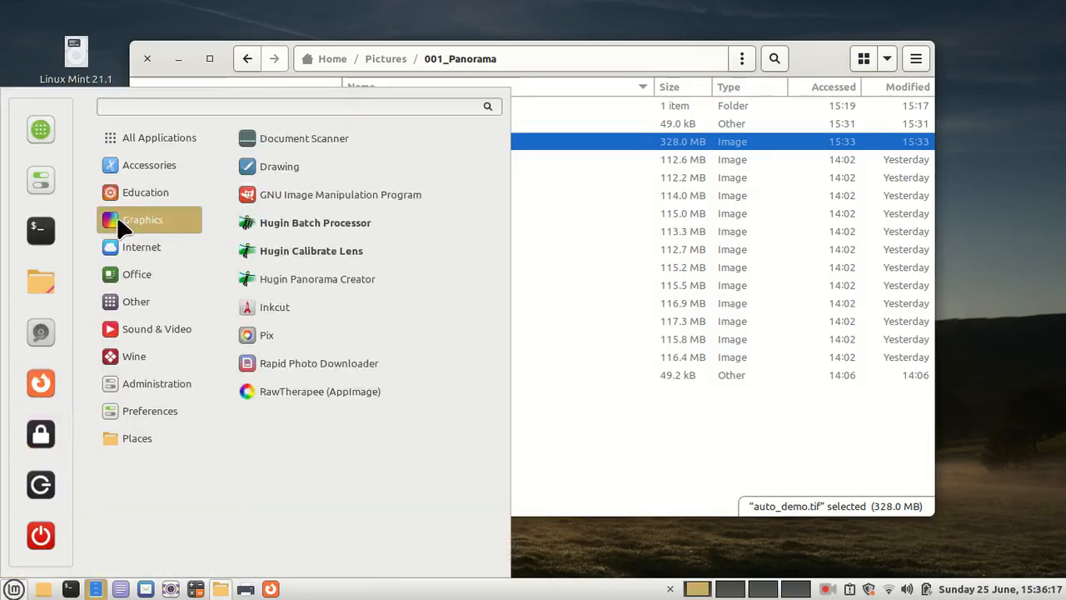
mouse_move(196, 190)
mouse_move(172, 207)
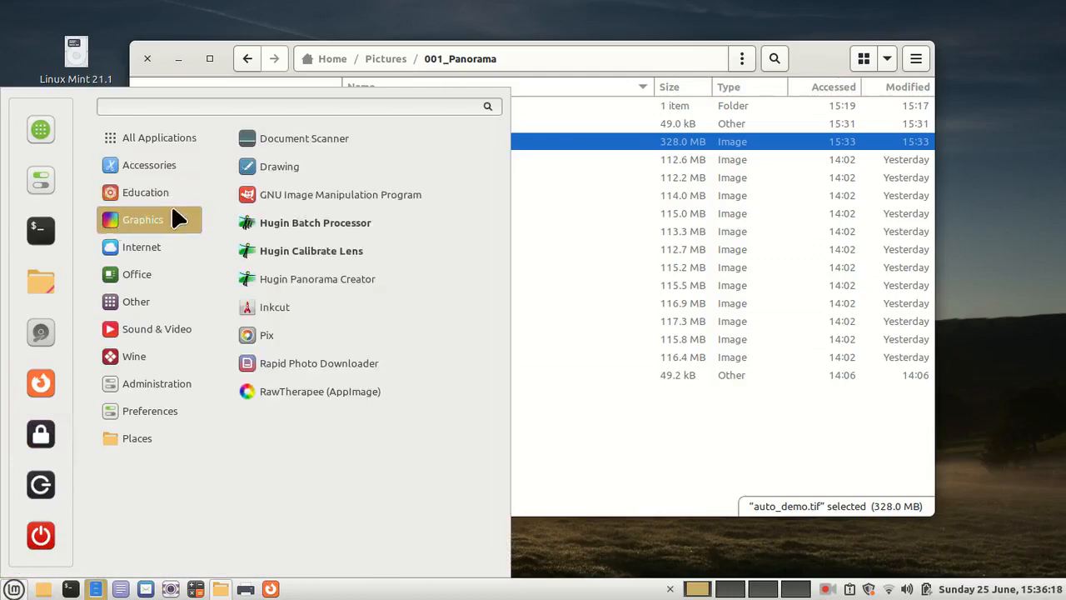
left_click(324, 281)
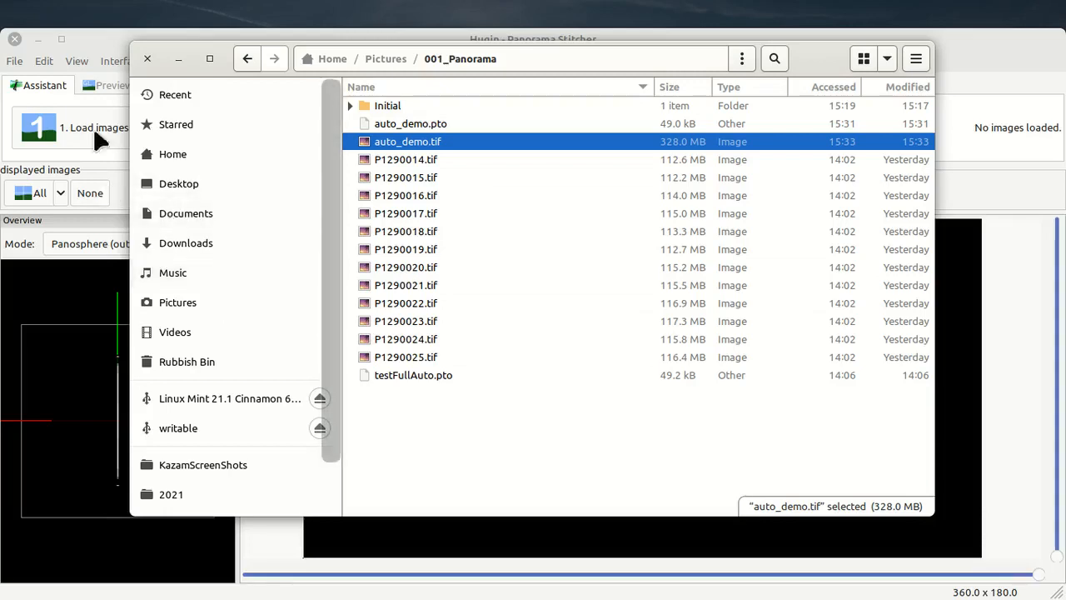
left_click(146, 58)
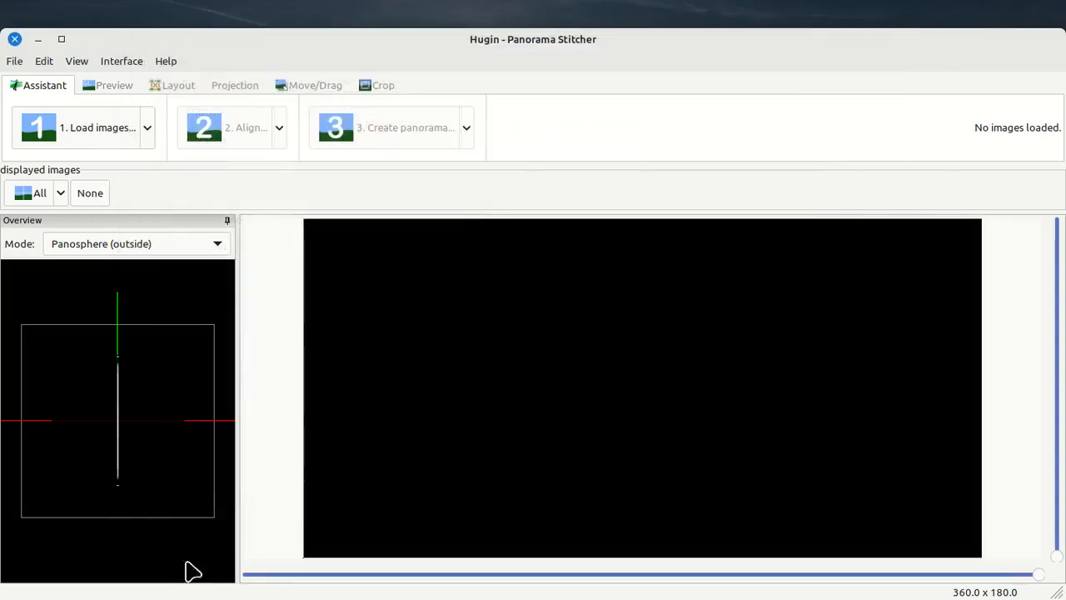
left_click(114, 63)
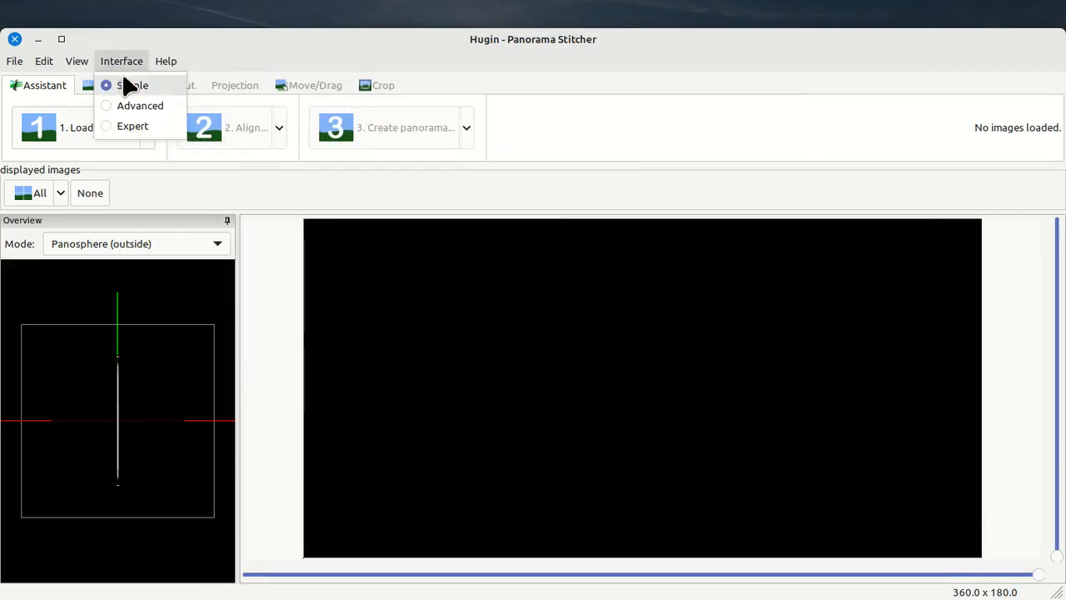
left_click(119, 61)
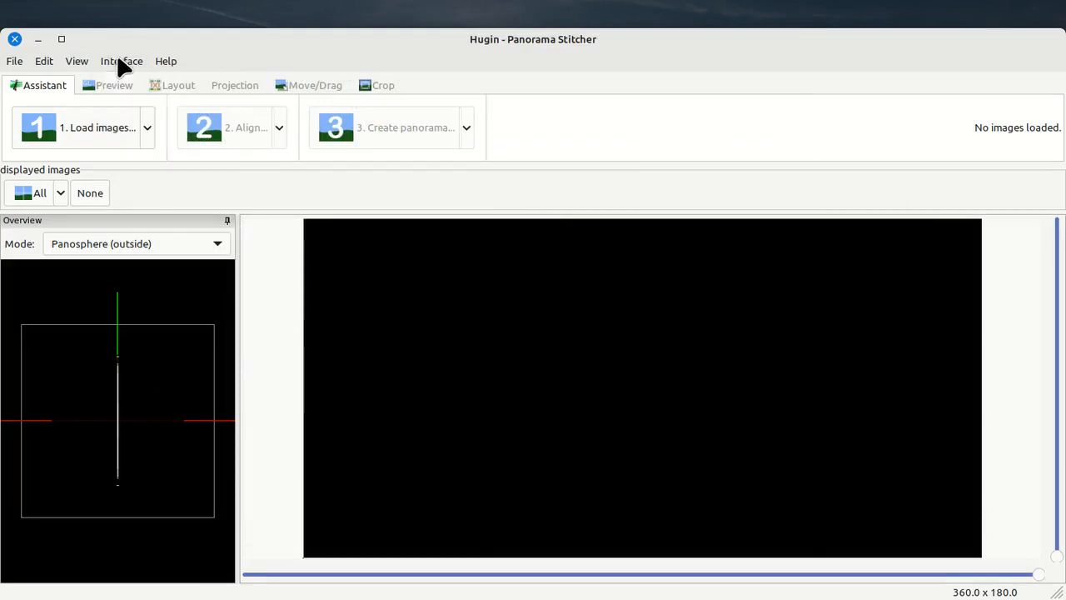
Step: Load the twelve photos P1290014.tif through P1290025.tif from the 001_Panorama folder, leaving out auto_demo.tif
left_click(68, 121)
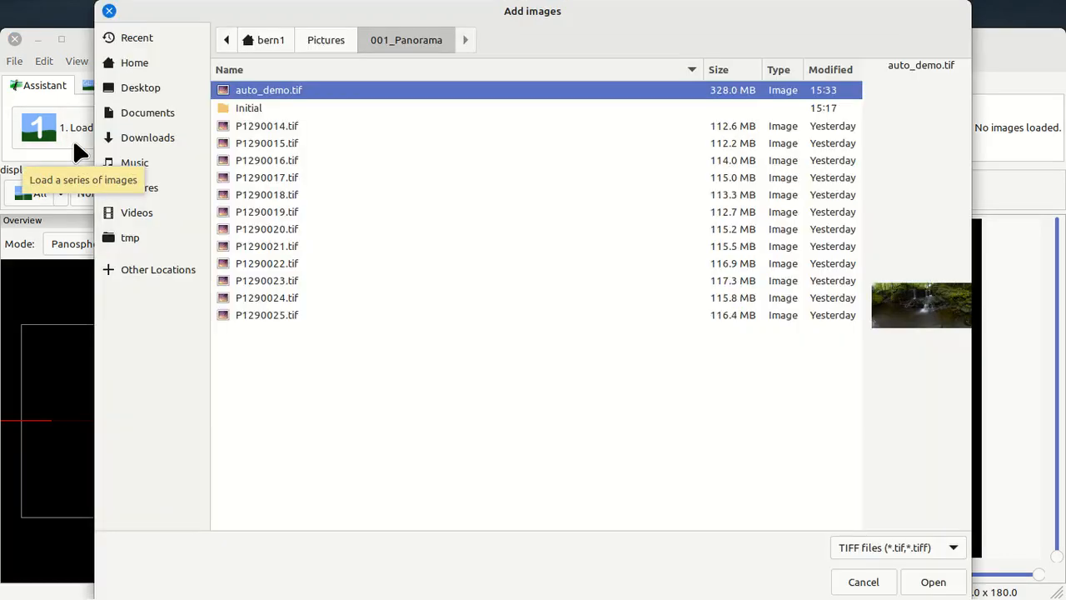
left_click(261, 129)
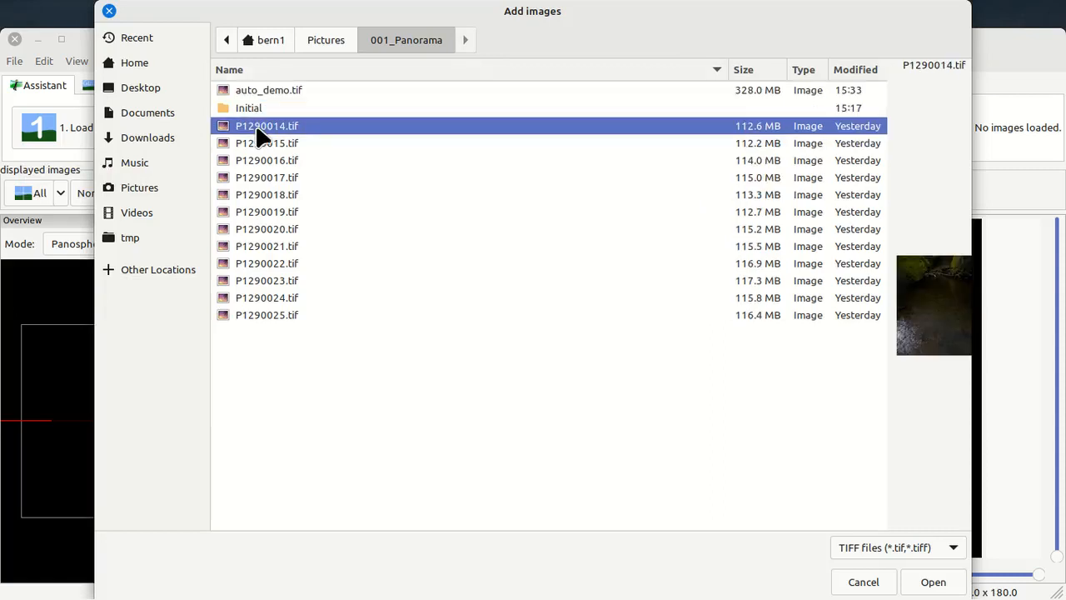
left_click(228, 317, "shift")
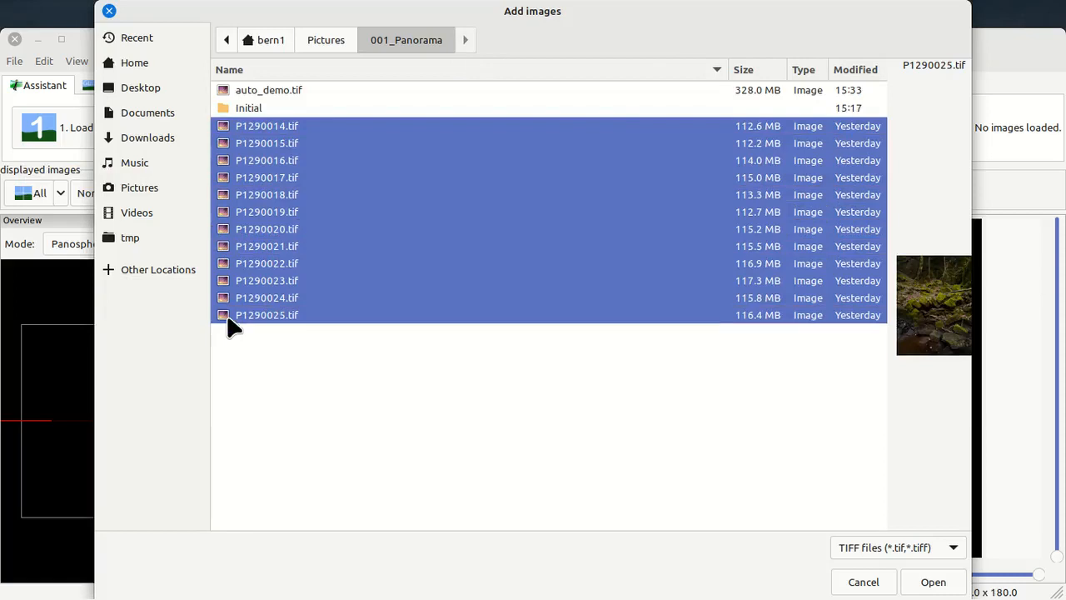
left_click(934, 582)
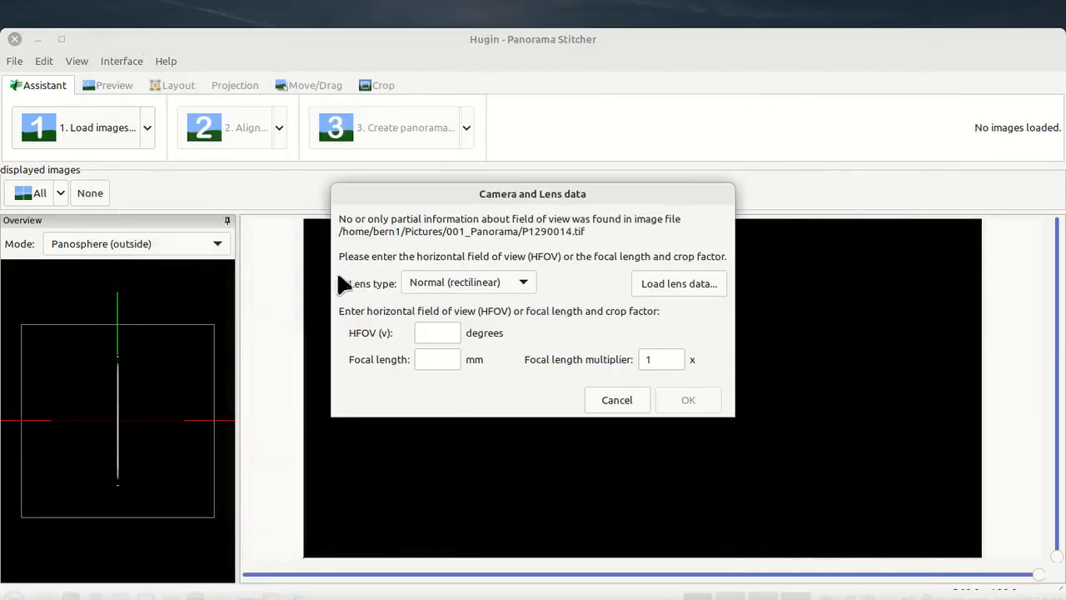
Step: Enter a 12 mm focal length and a focal length multiplier of 2 as the camera and lens data
left_click(441, 359)
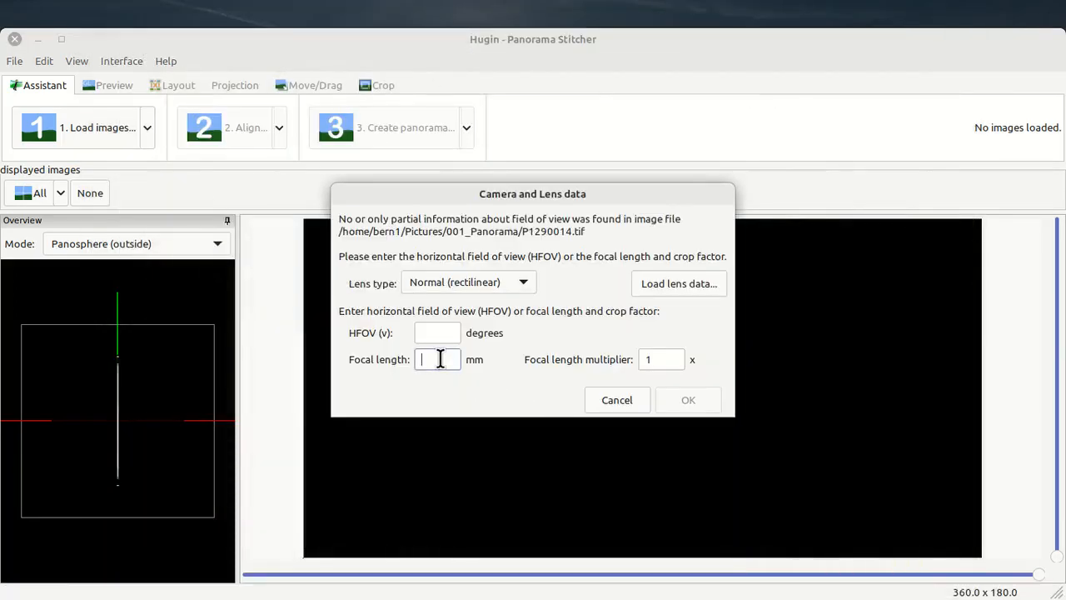
type("12")
key("Tab")
type("2")
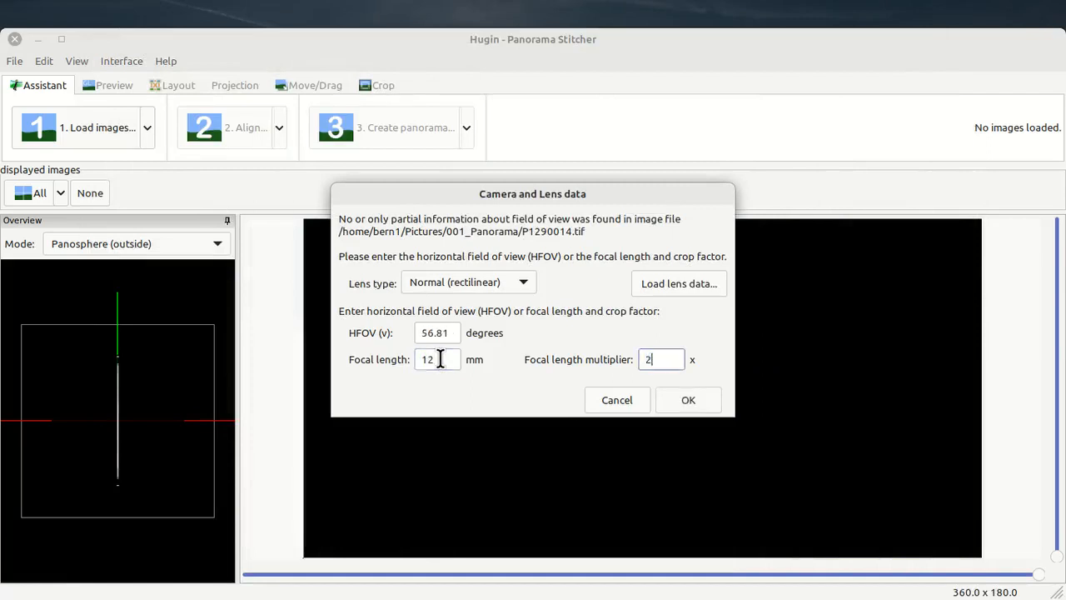
left_click(678, 401)
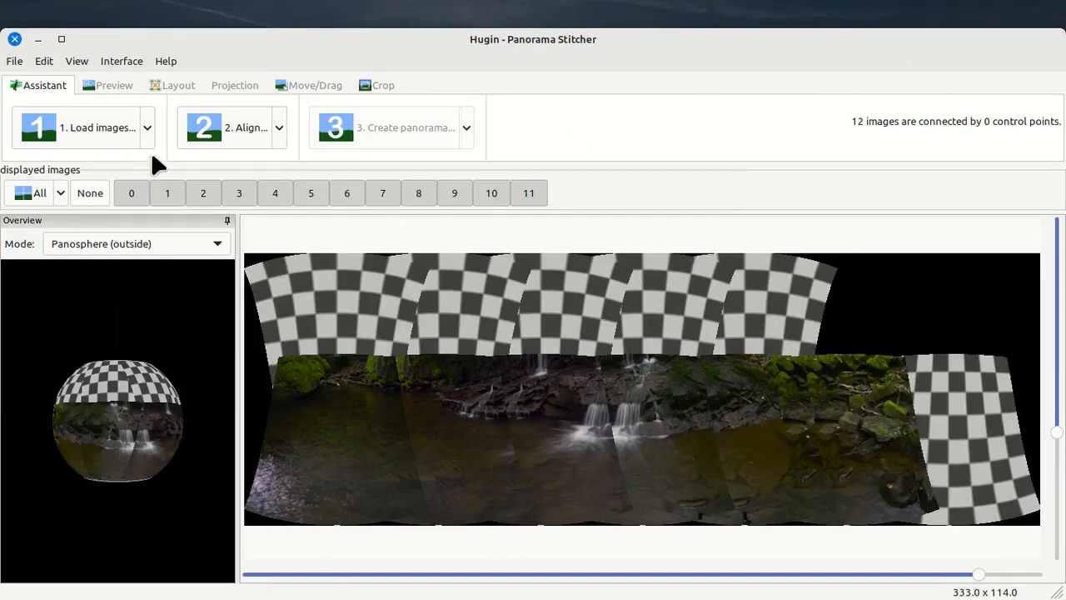
Step: Switch to the Advanced interface and create control points among the first-row photos P1290014.tif through P1290019.tif using Hugin's CPFind
left_click(121, 63)
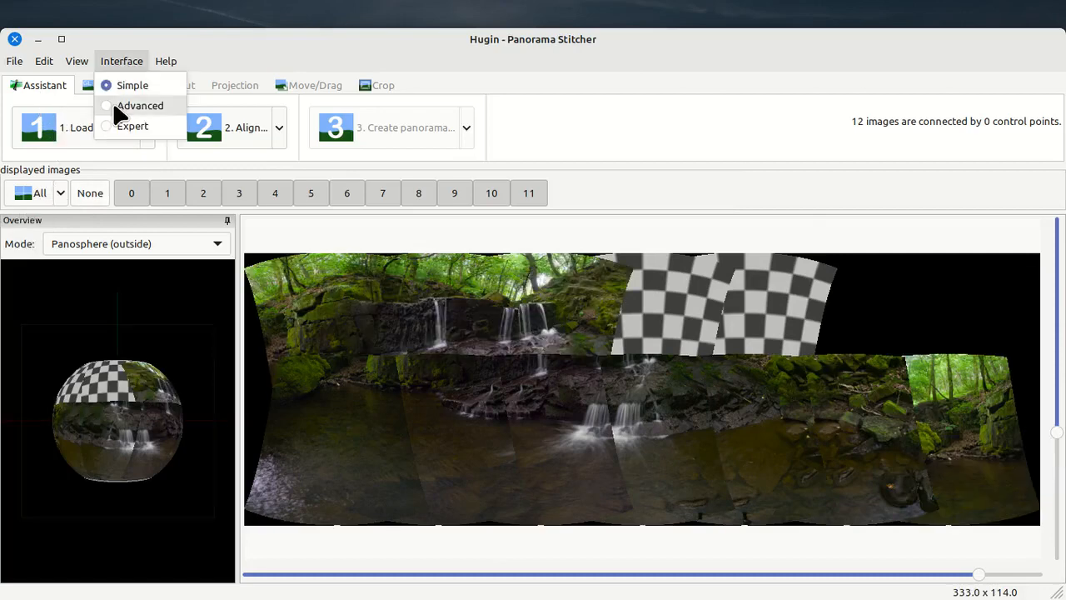
left_click(113, 103)
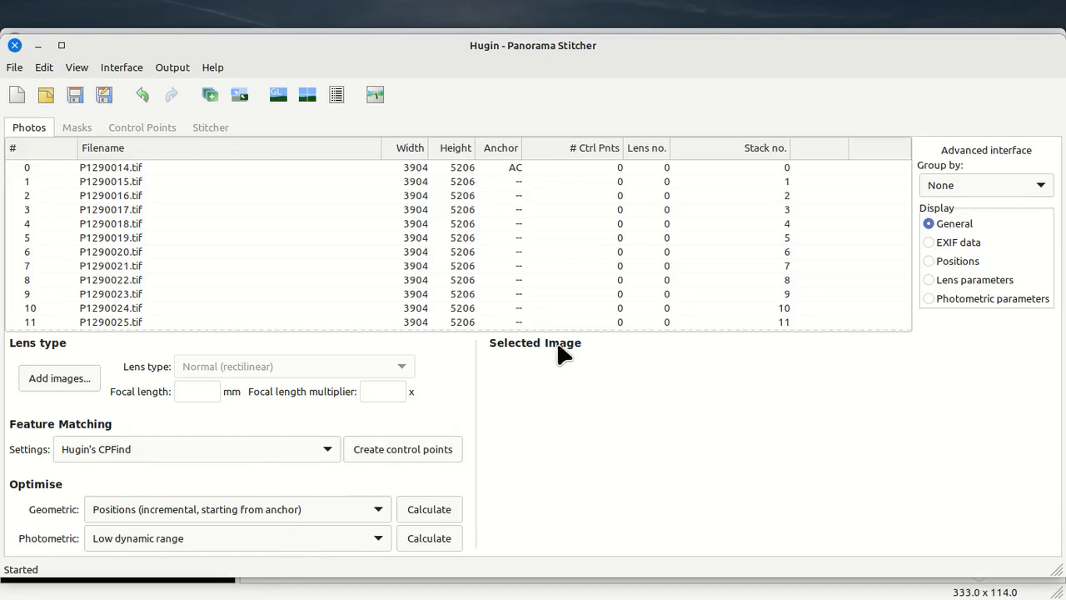
left_click(121, 172)
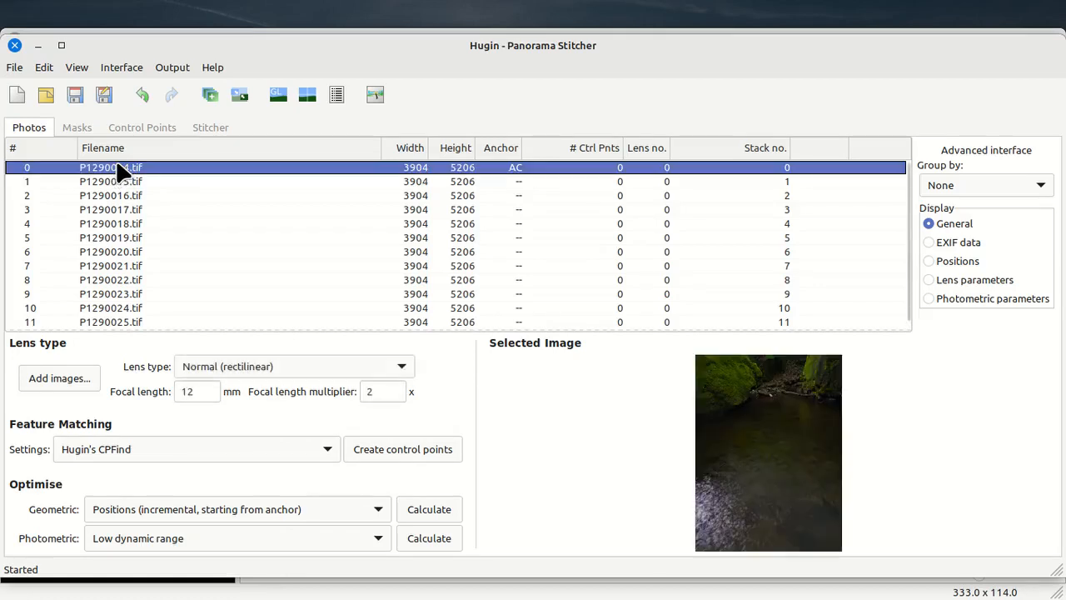
left_click(118, 240, "shift")
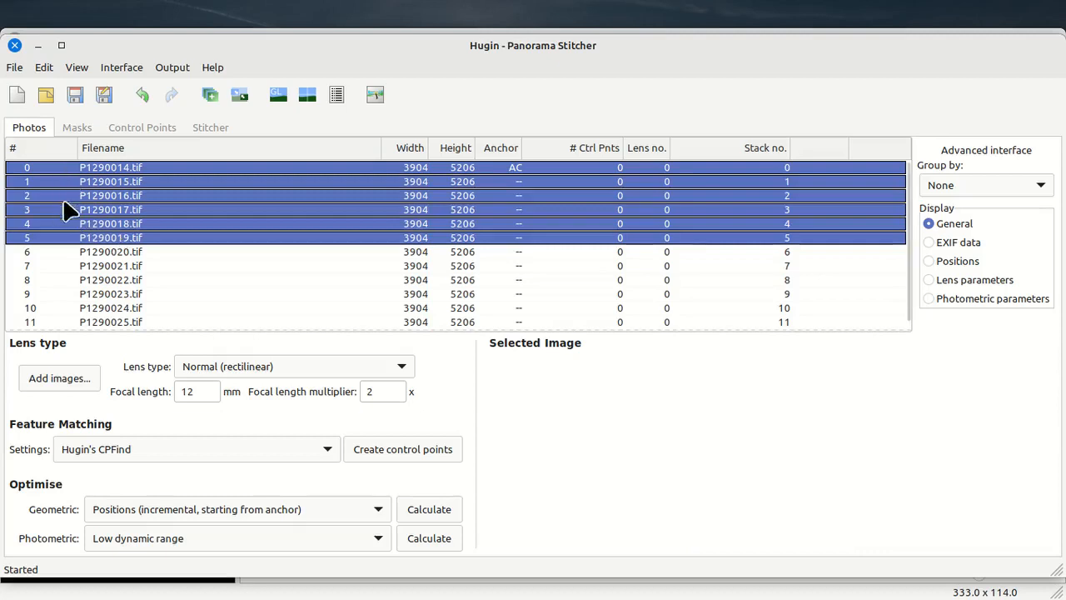
left_click(421, 454)
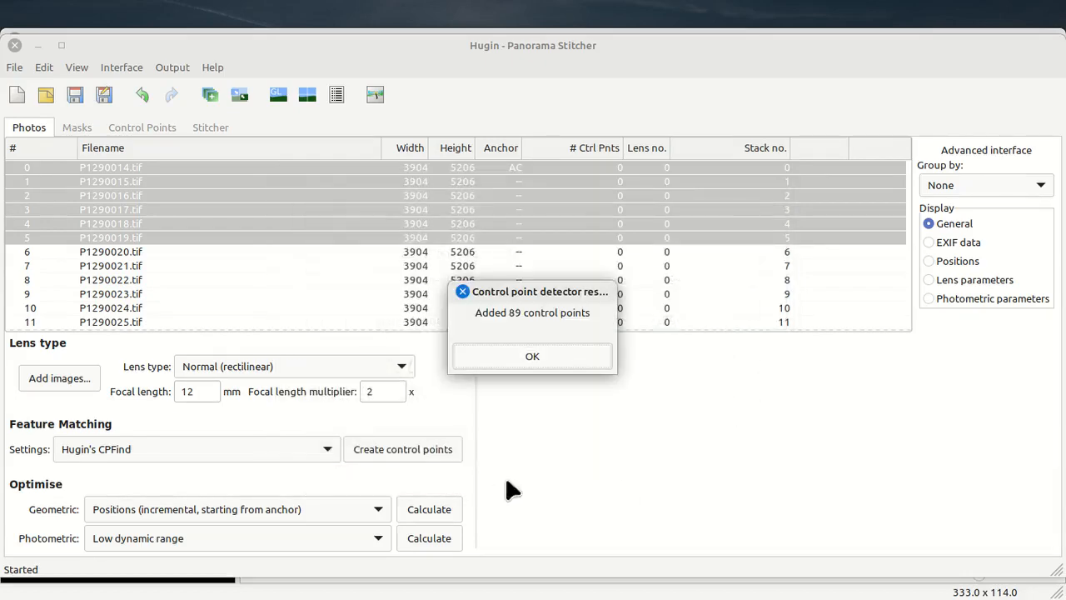
left_click(528, 357)
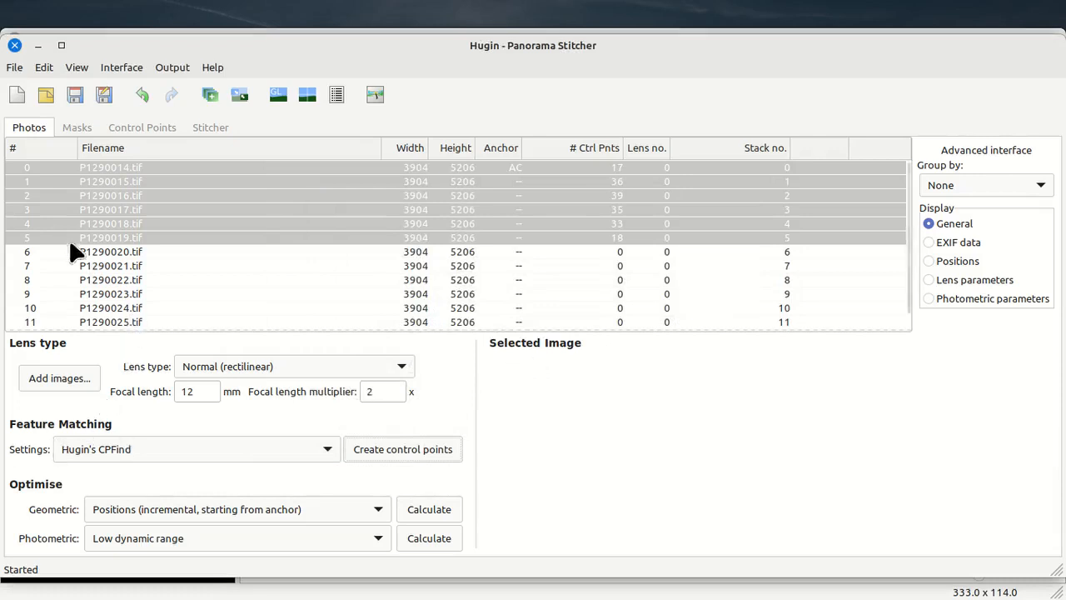
Step: Create control points among the second-row photos P1290020.tif through P1290025.tif using Hugin's CPFind
left_click(87, 251)
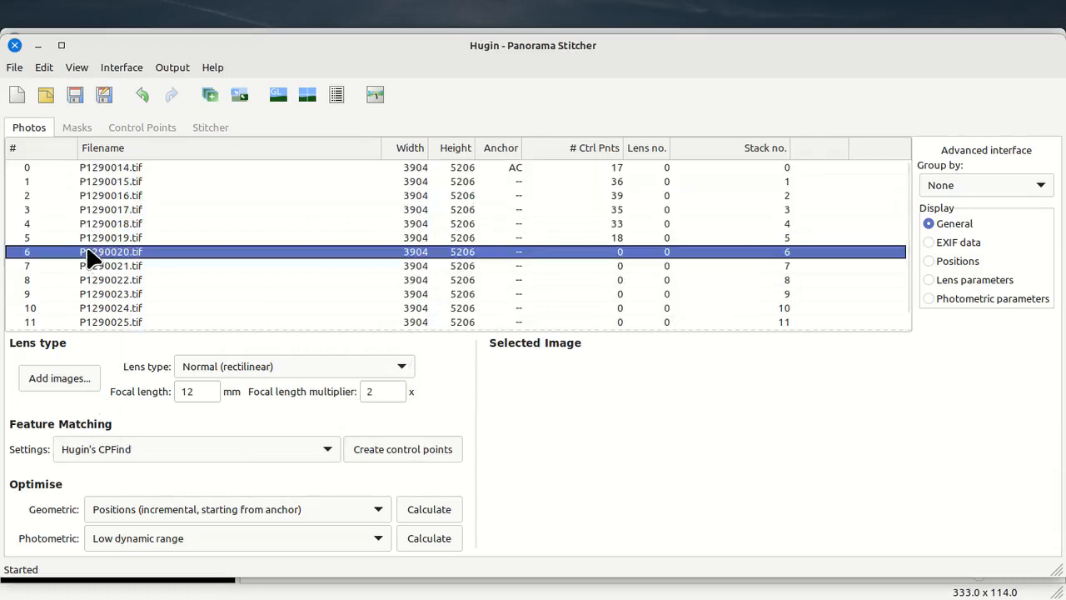
left_click(115, 323, "shift")
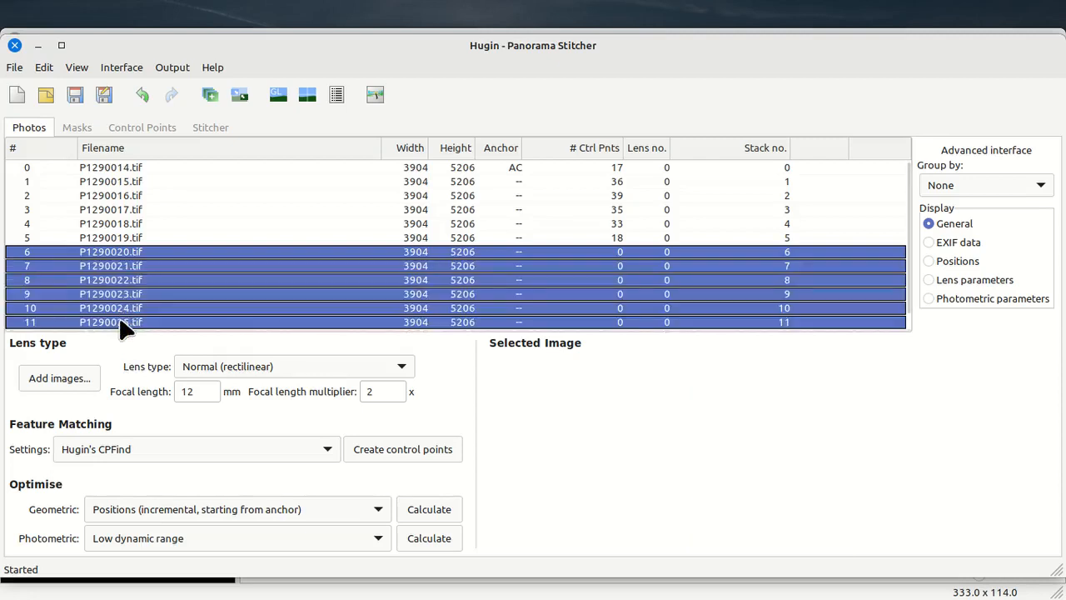
left_click(395, 457)
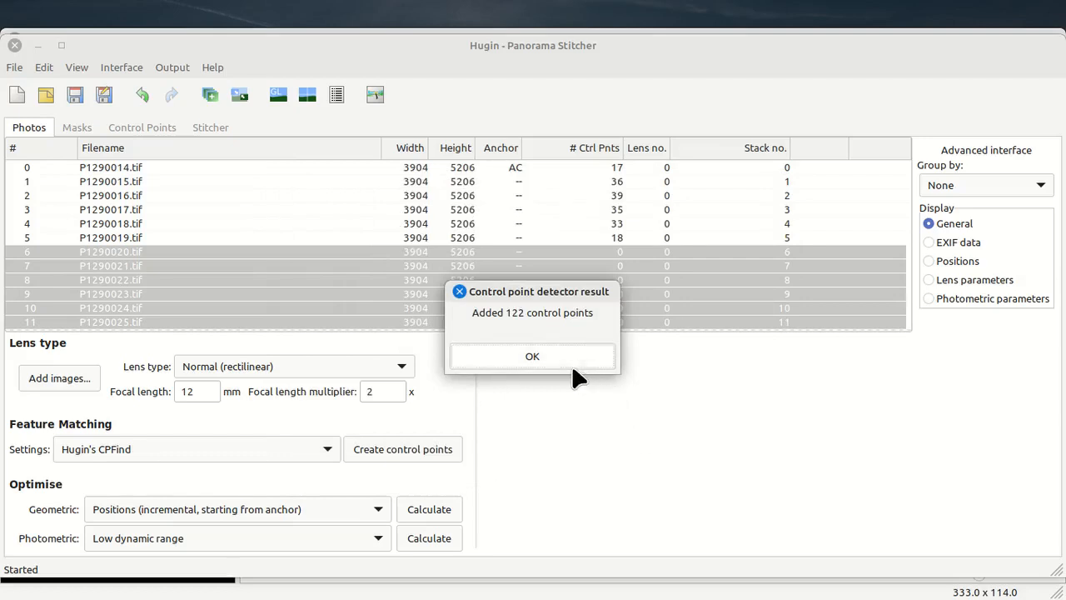
left_click(541, 352)
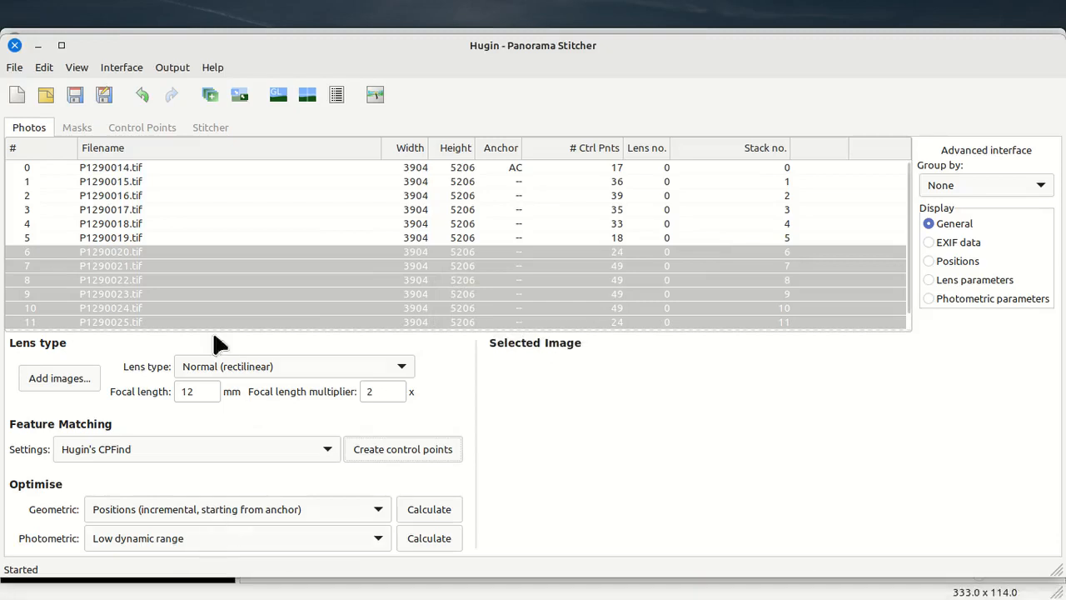
Step: Create control points between only P1290014.tif and P1290020.tif to link the first photos of both rows
left_click(92, 169)
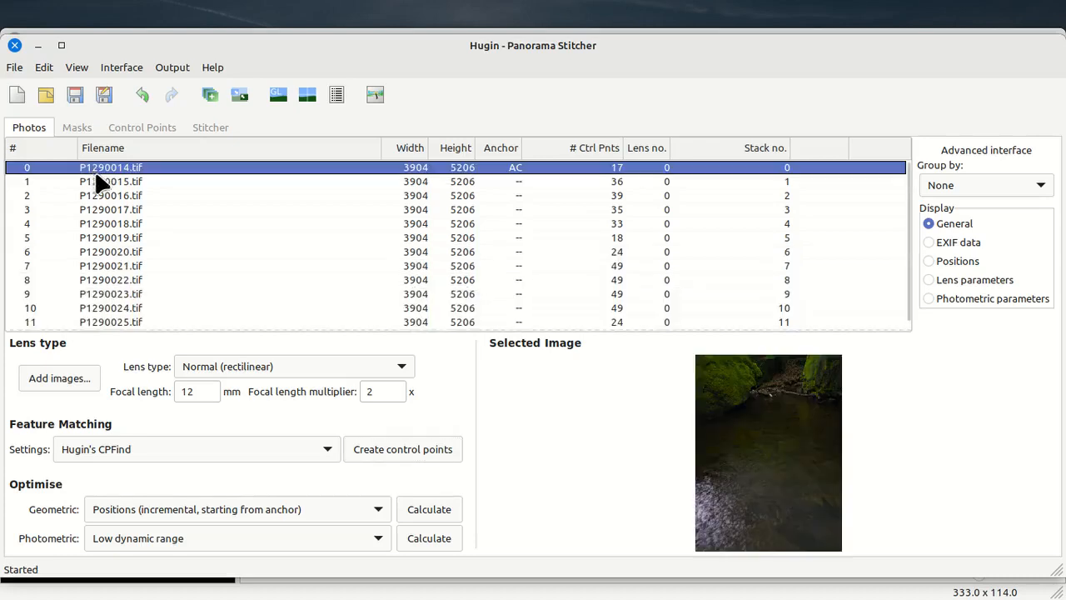
left_click(99, 254, "shift")
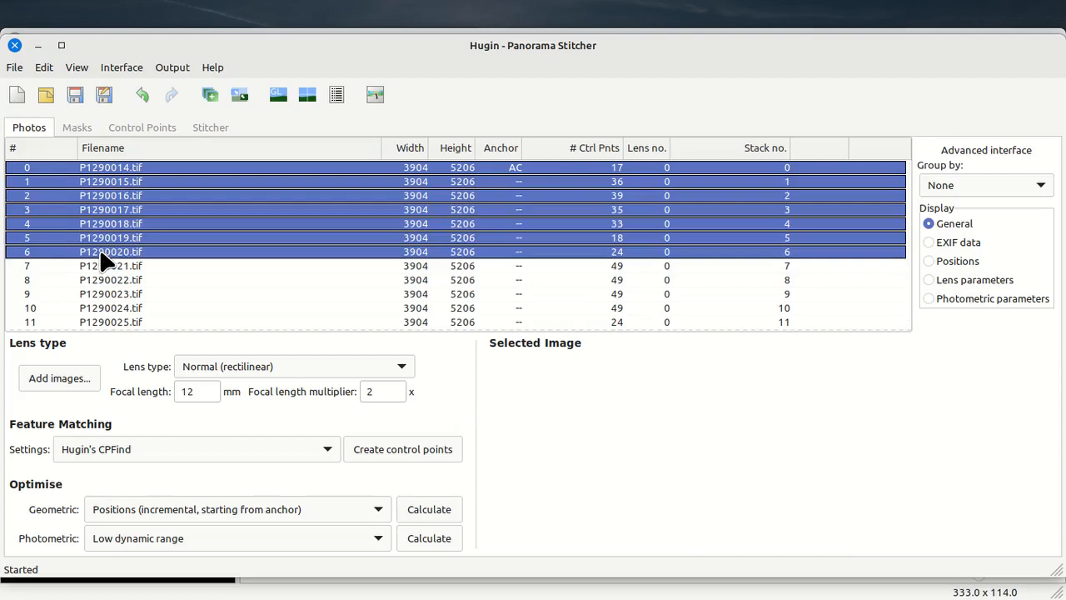
left_click(114, 173)
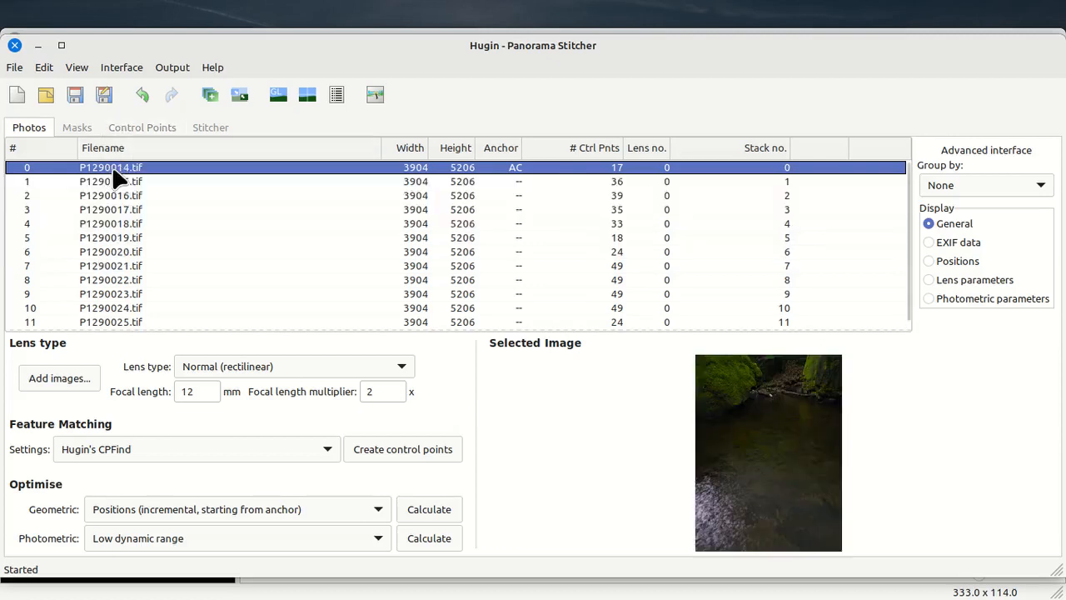
left_click(100, 251, "ctrl")
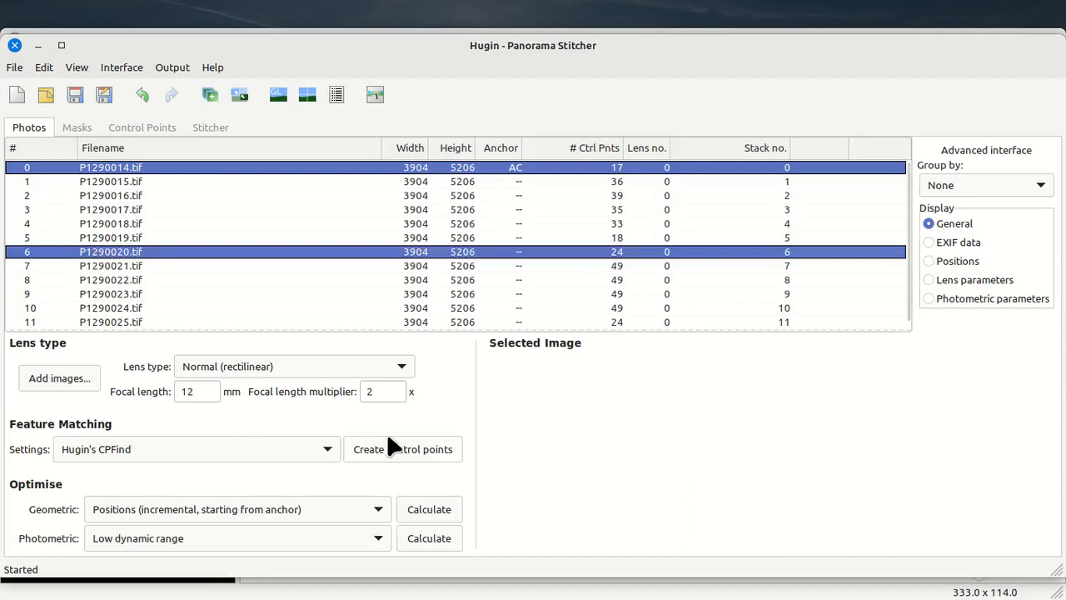
left_click(406, 448)
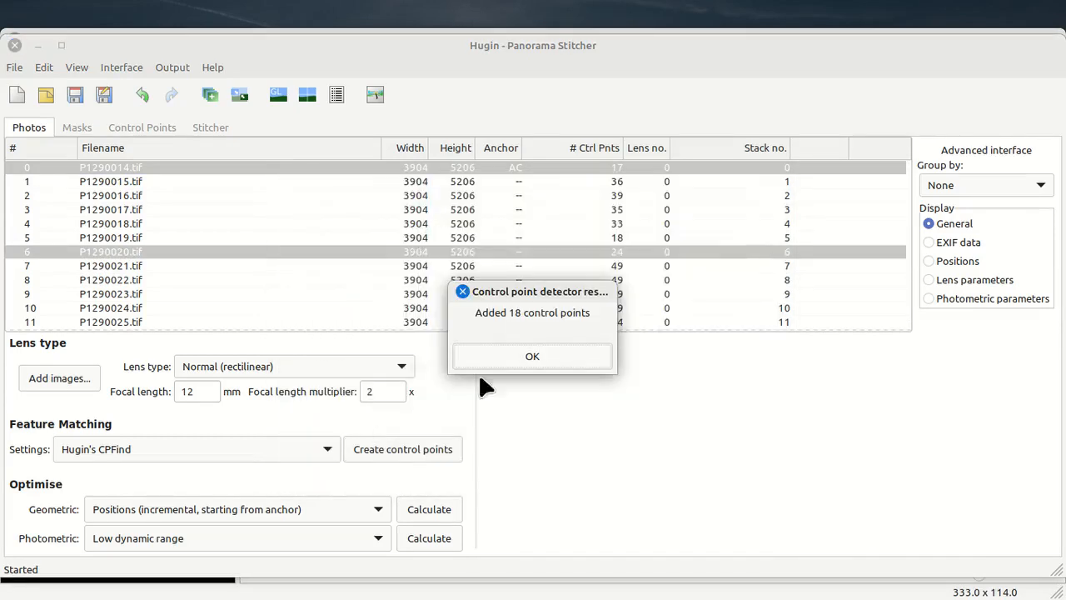
left_click(542, 355)
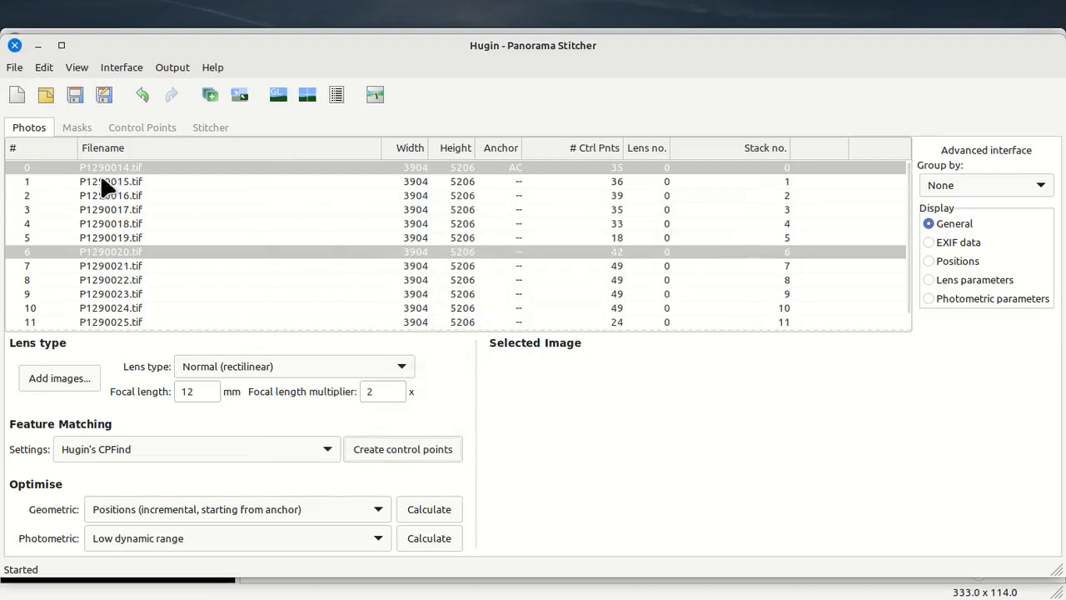
Step: Create control points between the vertically overlapping photos P1290015.tif and P1290021.tif
left_click(106, 184)
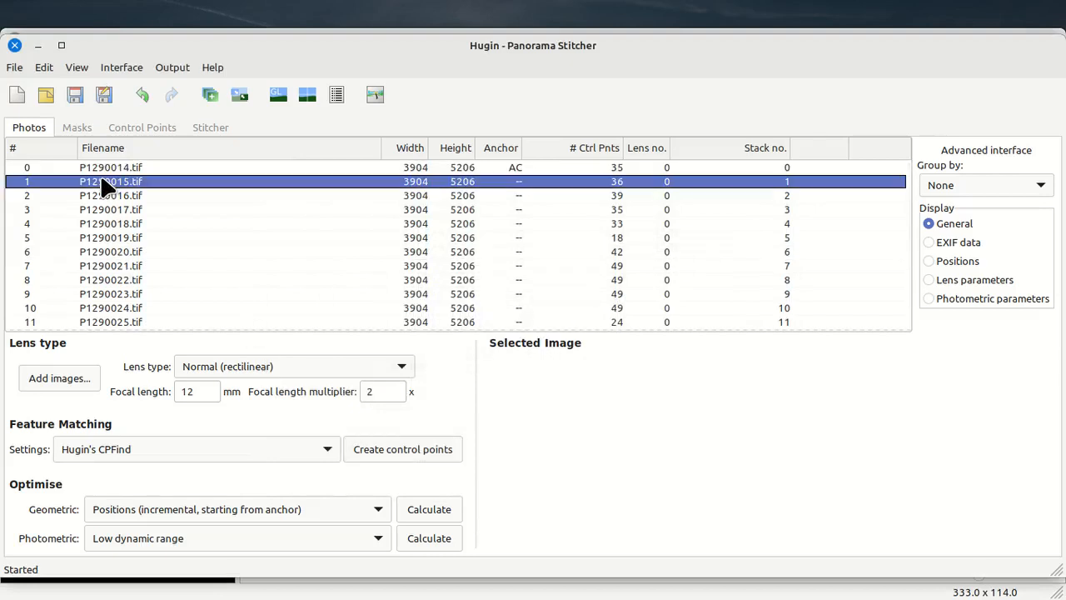
left_click(106, 265, "ctrl")
left_click(401, 449)
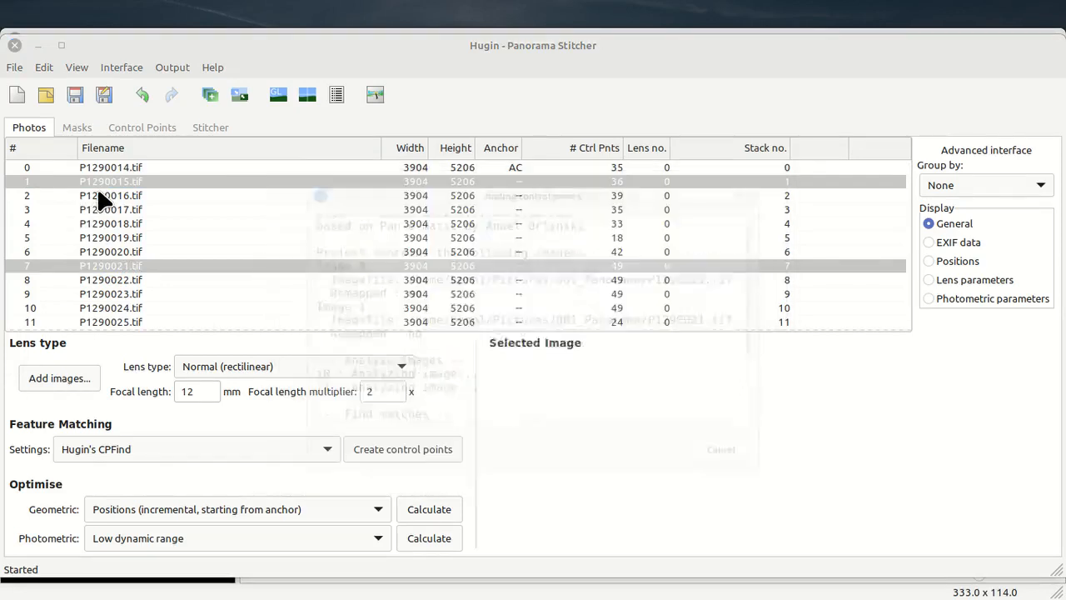
left_click(472, 356)
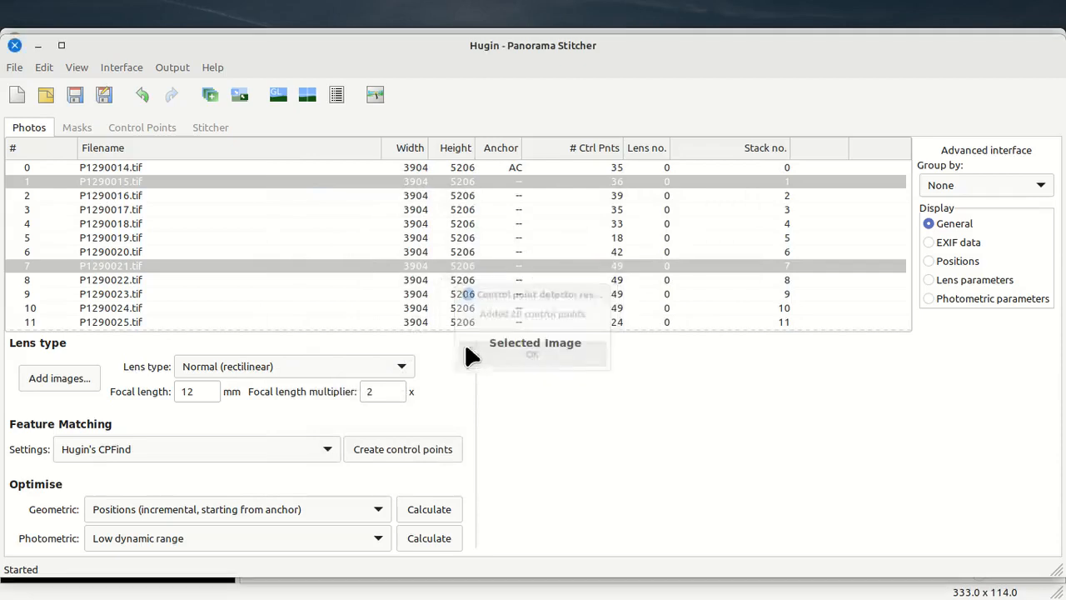
Step: Create control points between the vertically overlapping photos P1290016.tif and P1290022.tif
left_click(86, 185)
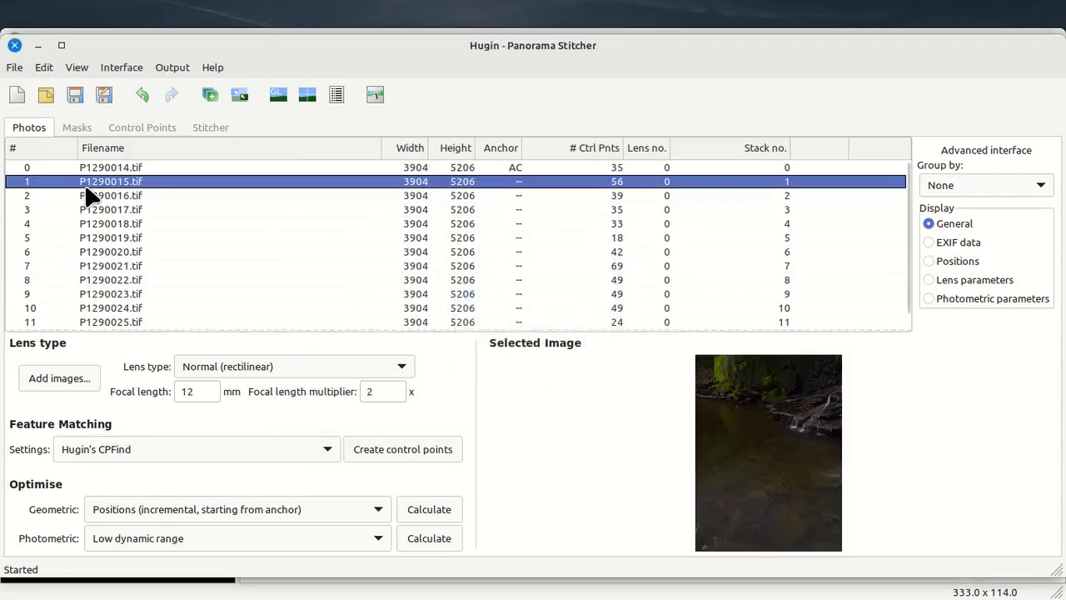
left_click(92, 197)
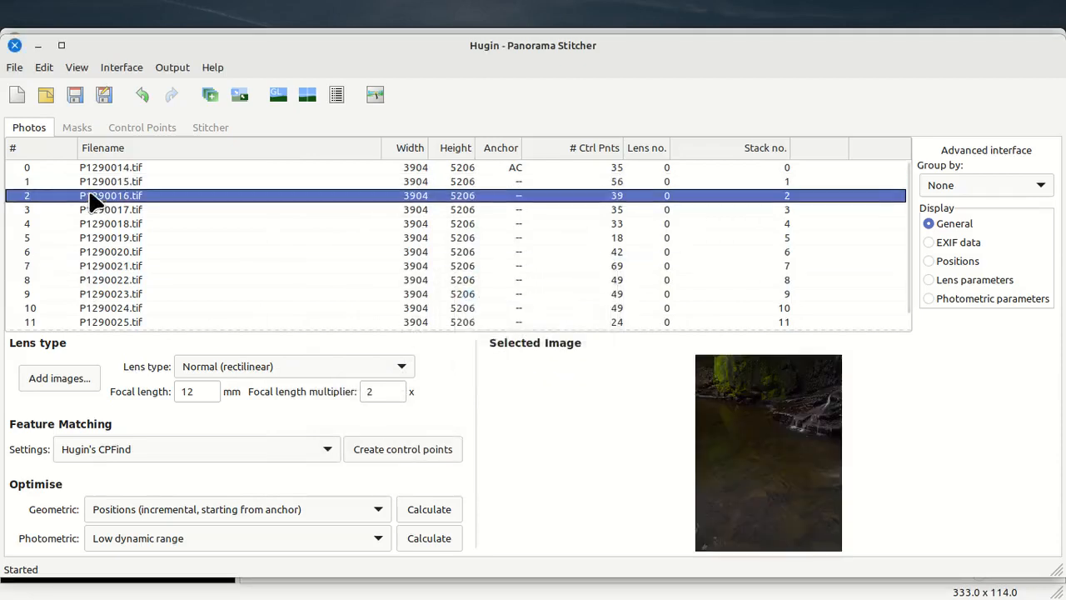
left_click(101, 283, "ctrl")
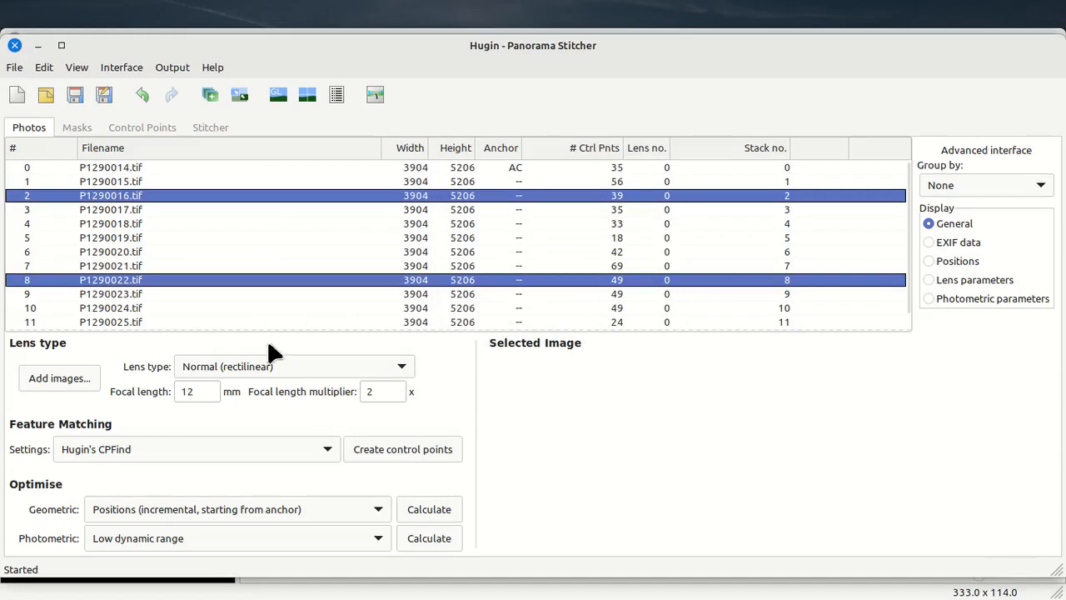
left_click(373, 450)
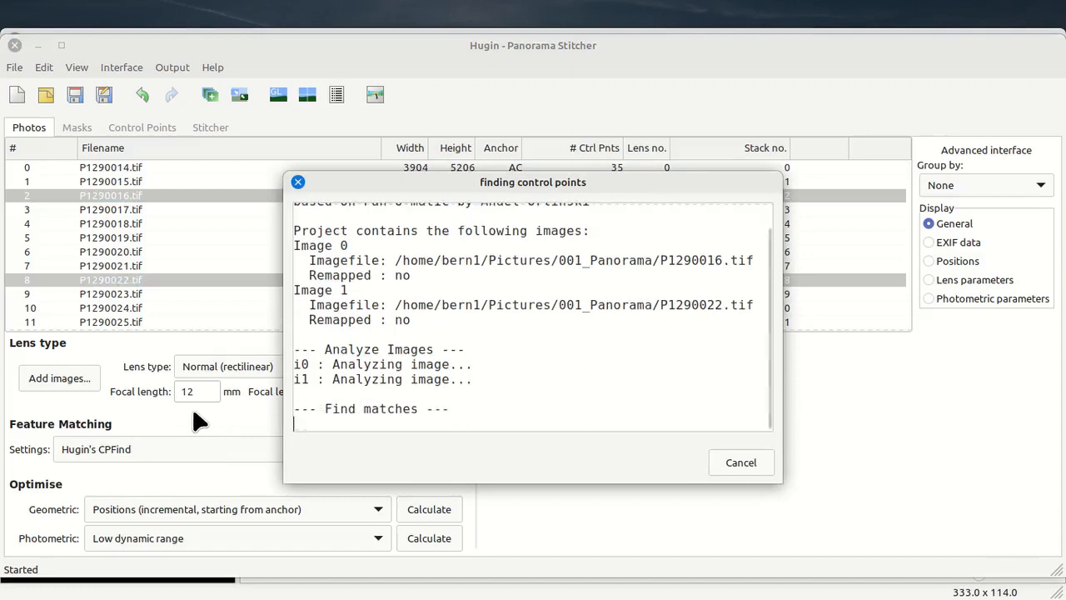
left_click(495, 358)
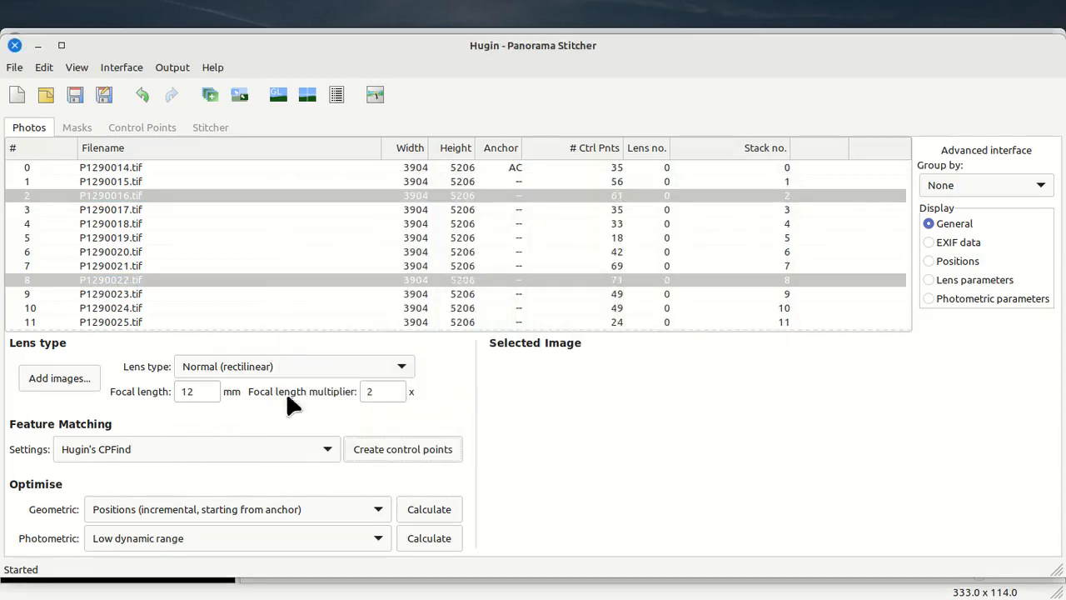
Step: Create control points between the vertically overlapping photos P1290017.tif and P1290023.tif
left_click(137, 209)
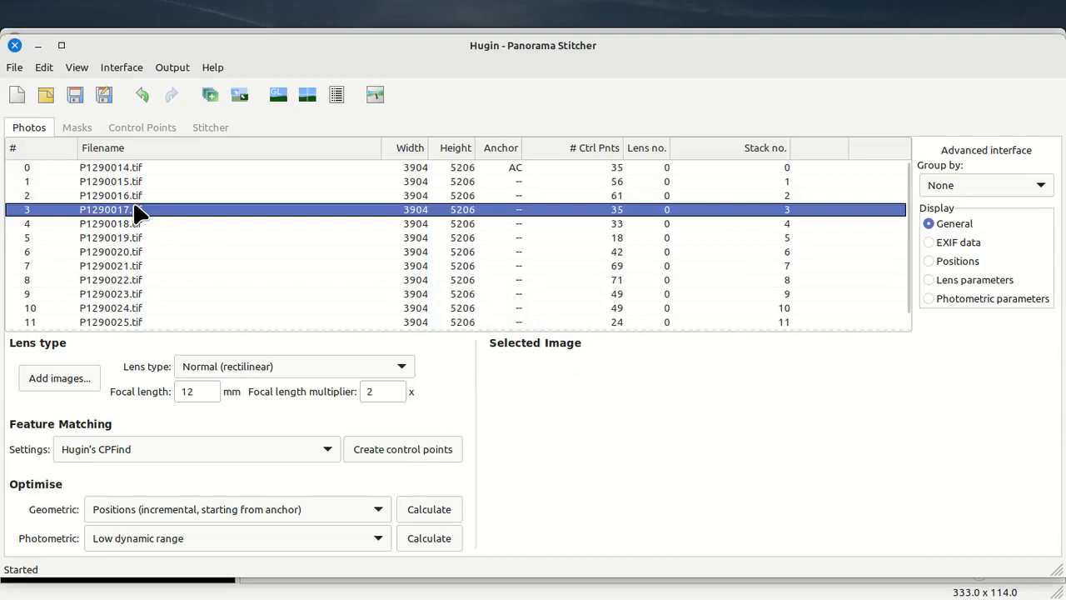
left_click(90, 295, "ctrl")
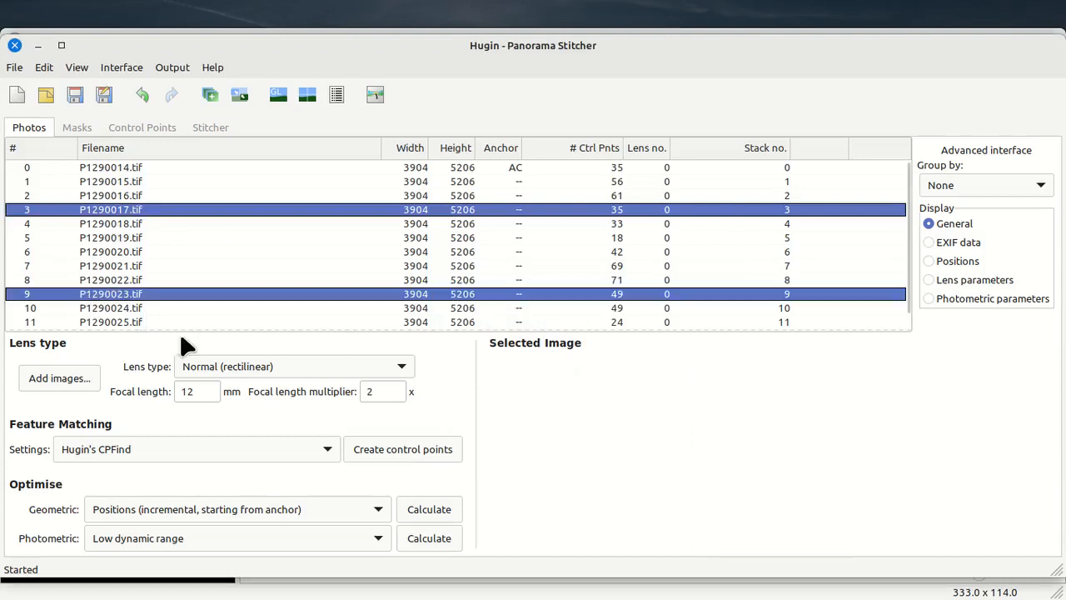
left_click(421, 449)
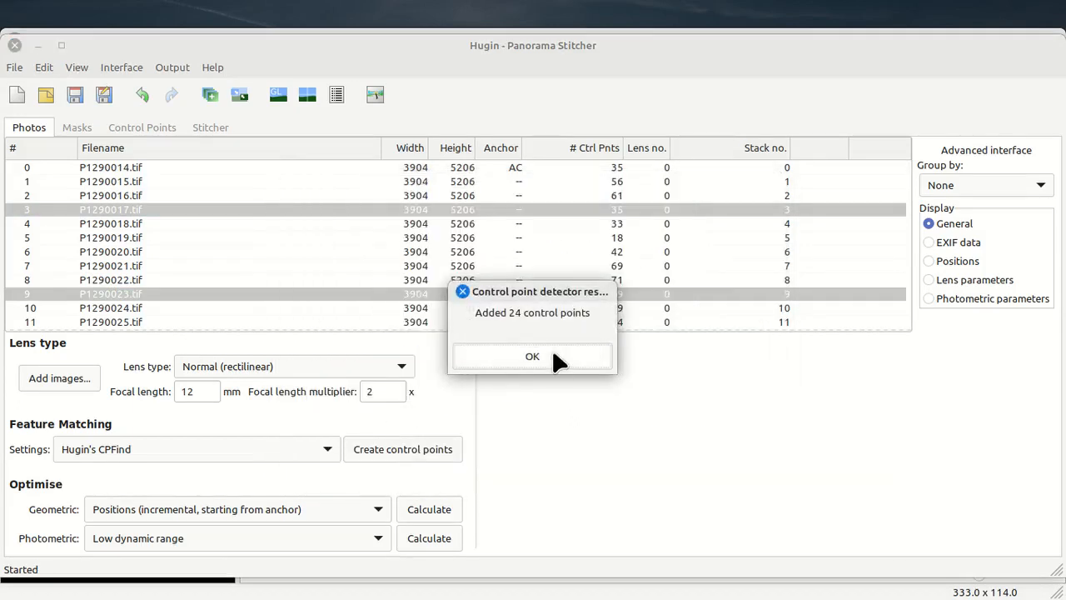
left_click(552, 352)
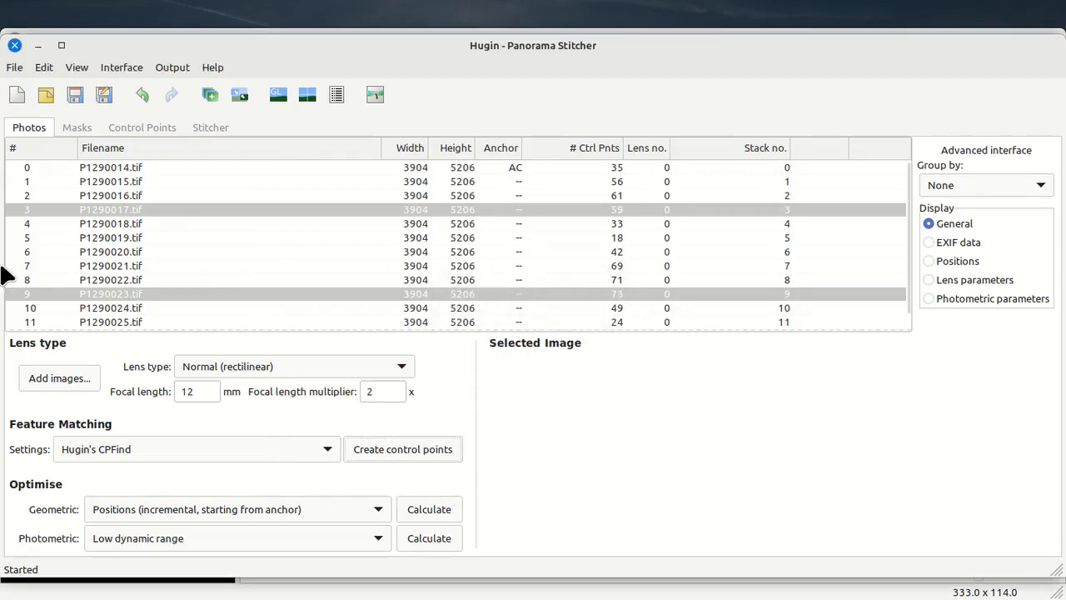
Step: Create control points between the vertically overlapping photos P1290018.tif and P1290024.tif
left_click(110, 224)
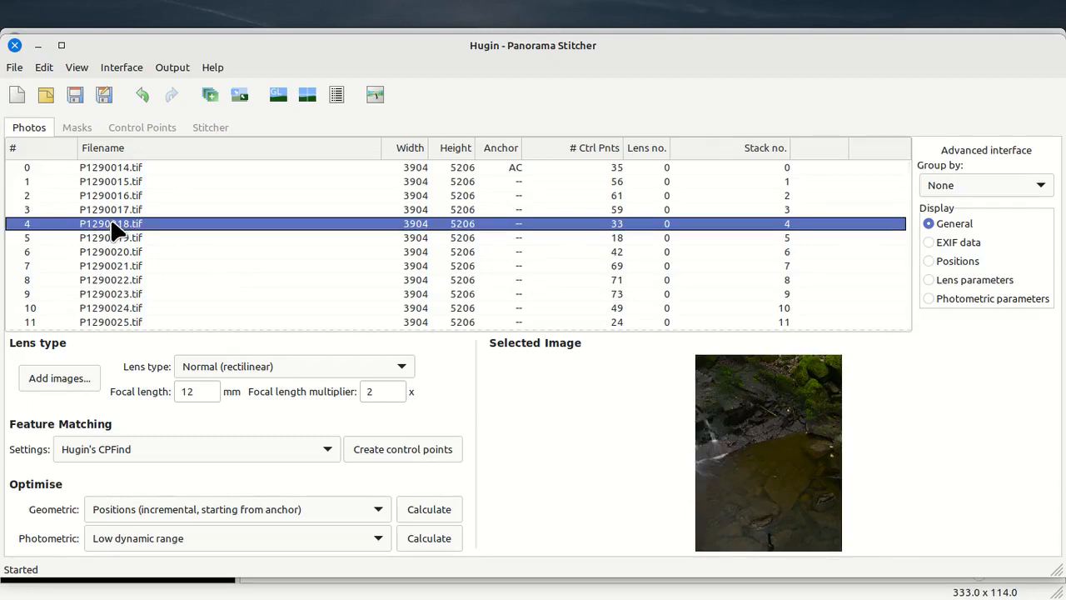
left_click(112, 306, "ctrl")
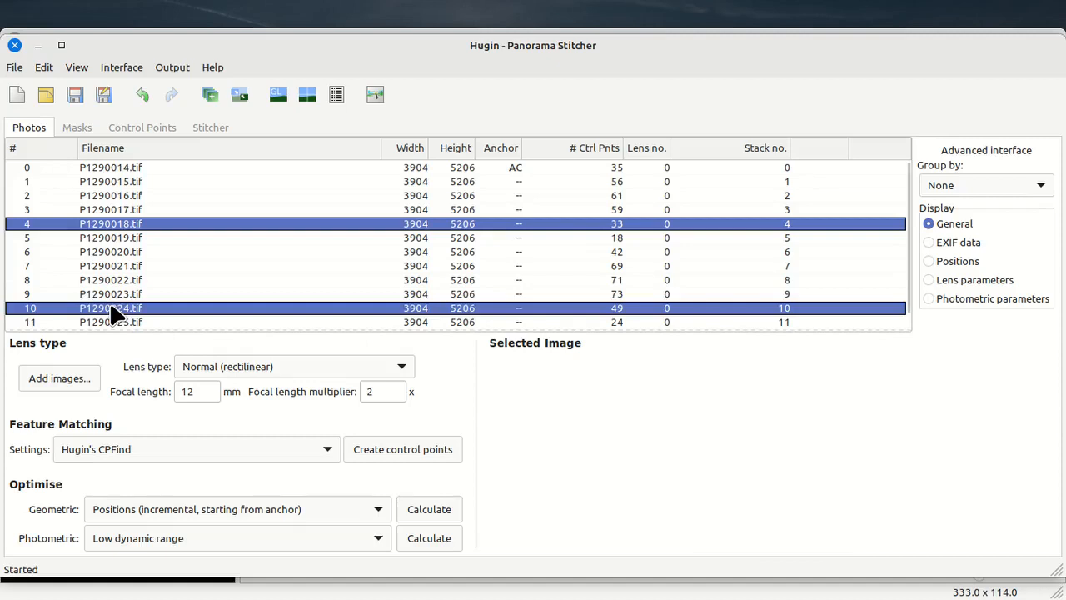
left_click(389, 439)
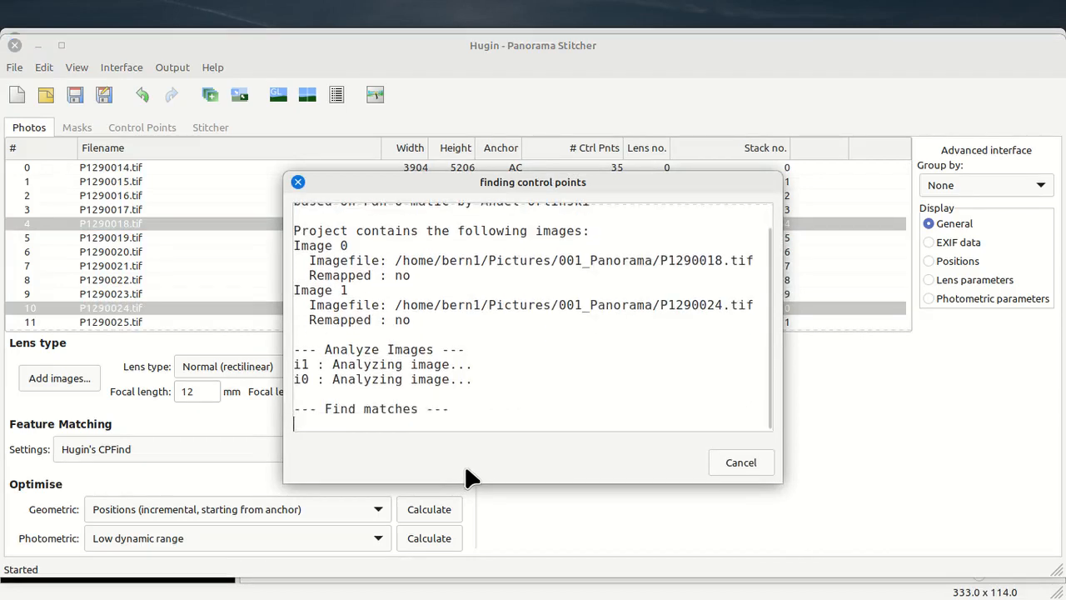
left_click(531, 355)
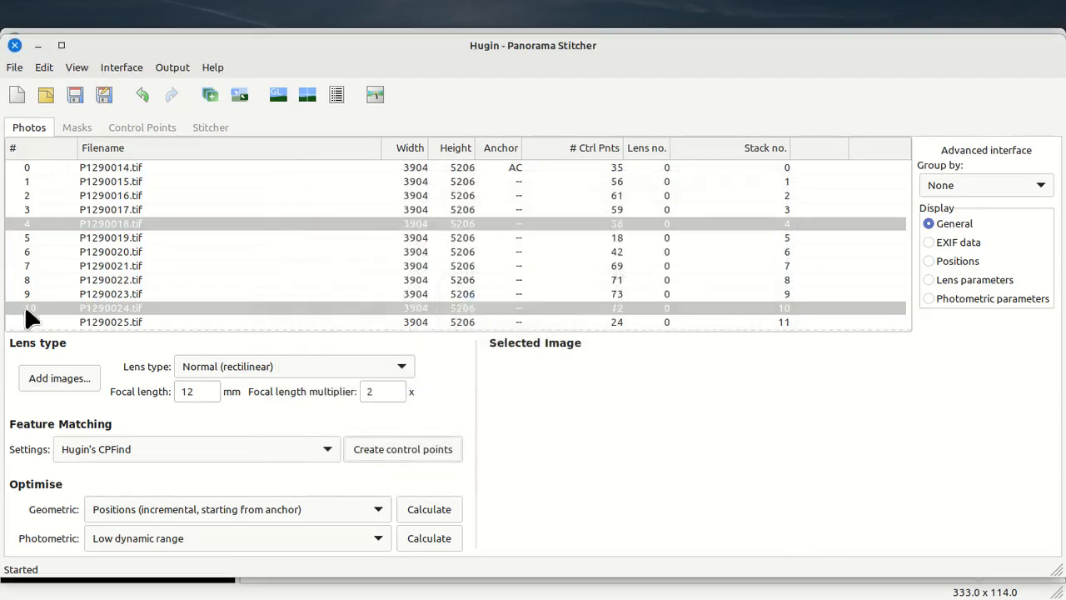
Step: Create control points between the vertically overlapping photos P1290019.tif and P1290025.tif
left_click(112, 239)
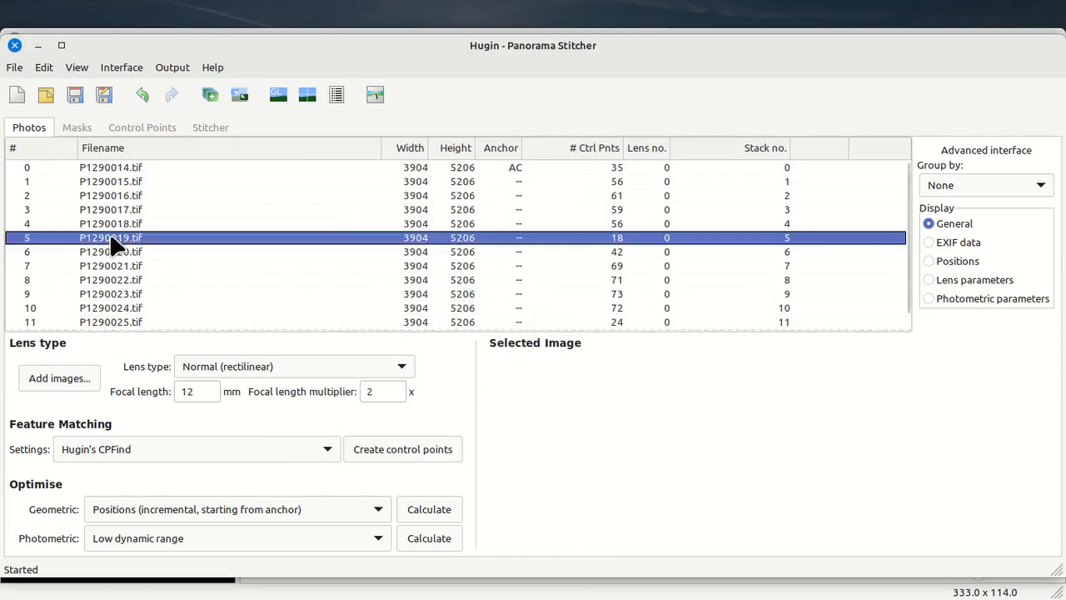
left_click(130, 325, "ctrl")
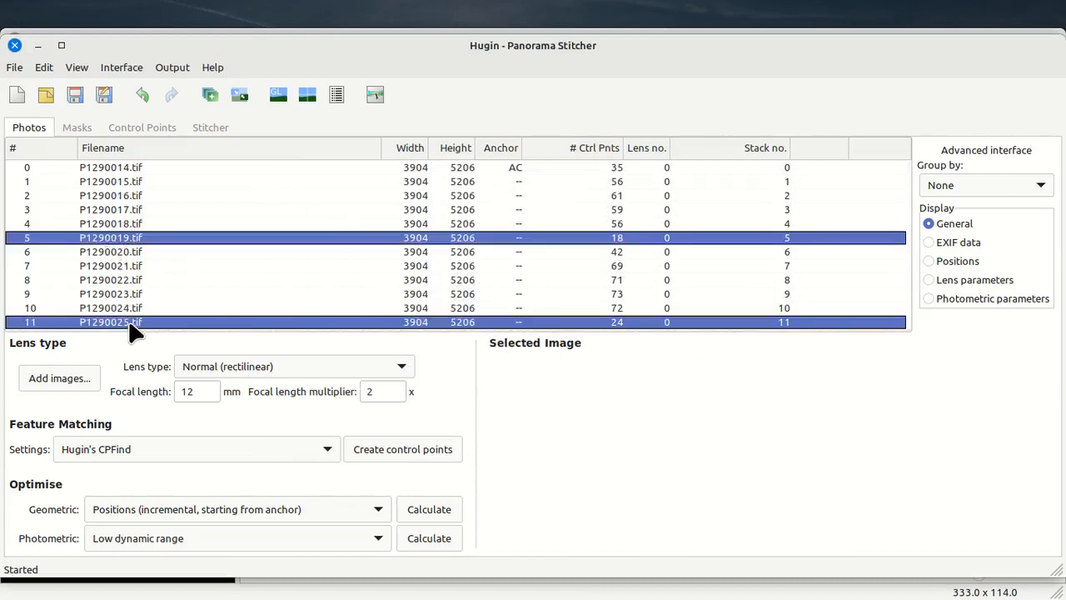
left_click(421, 452)
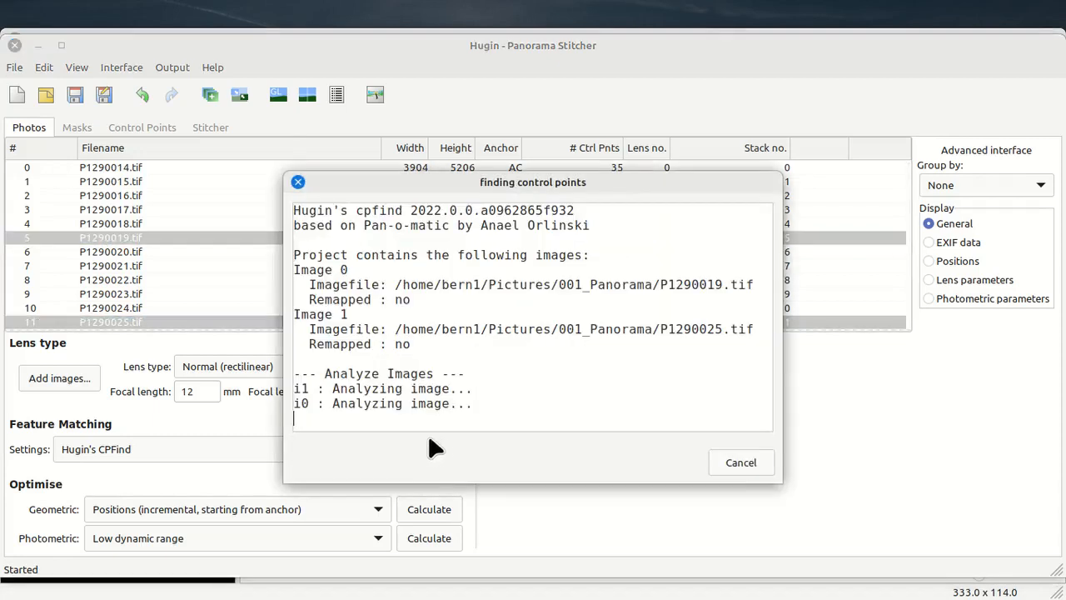
mouse_move(293, 592)
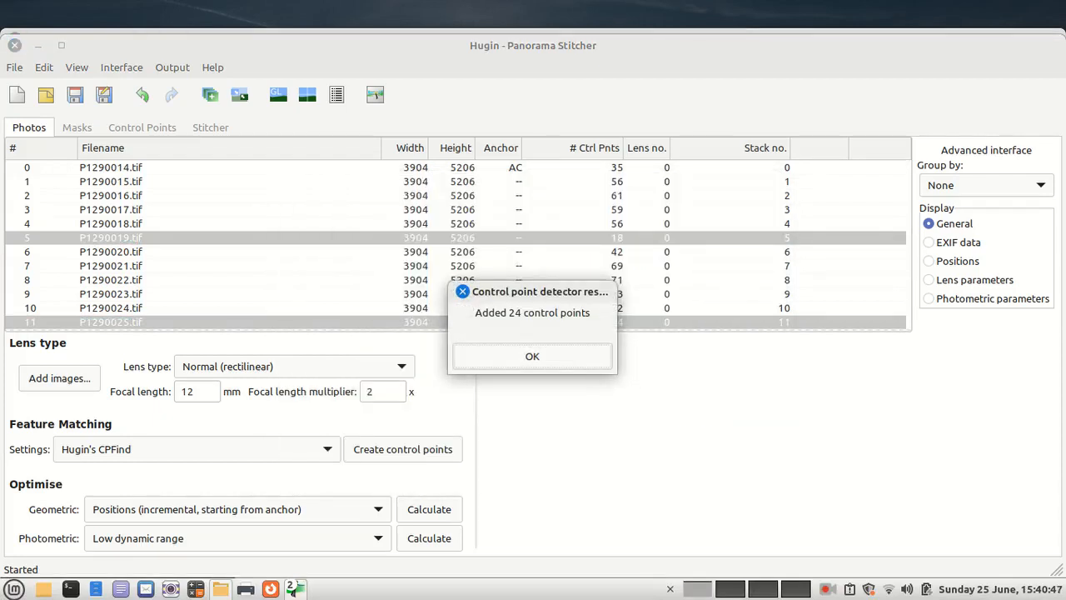
left_click(556, 356)
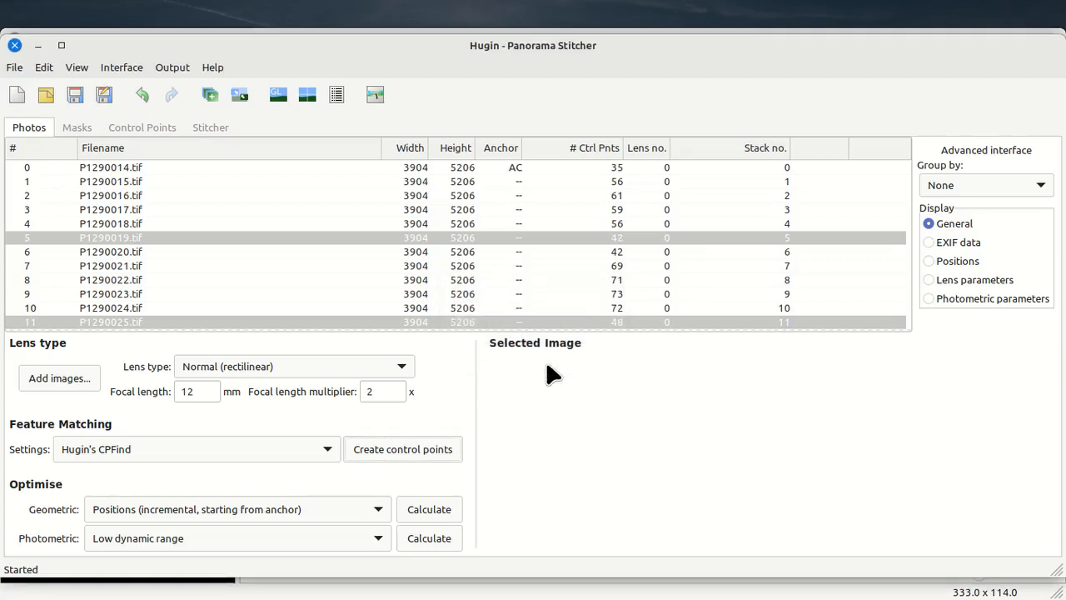
Step: Switch to the Simple interface and align the twelve photos using the created control points
left_click(114, 70)
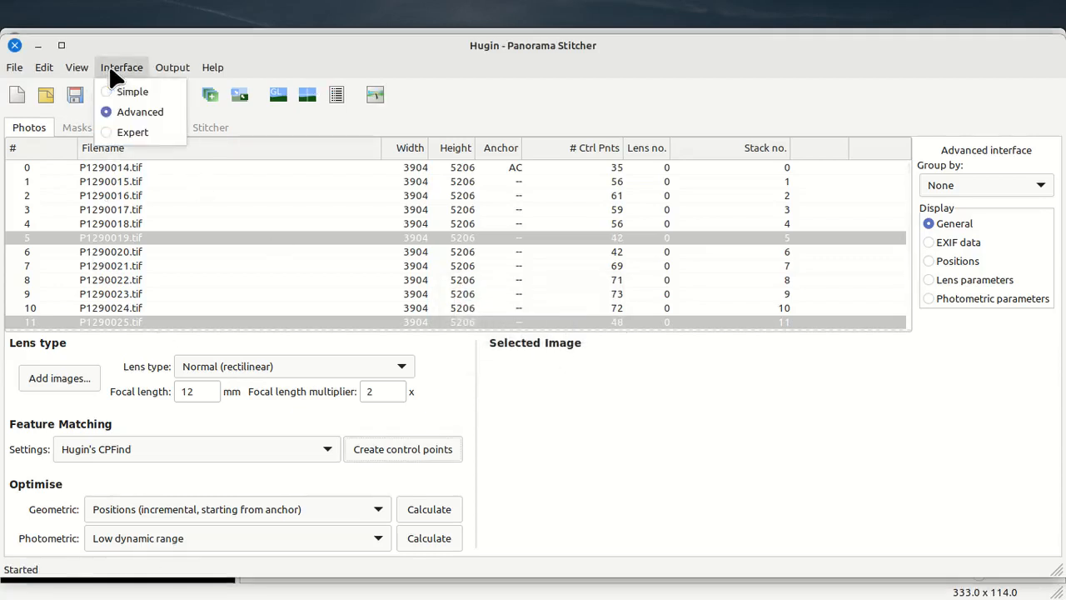
left_click(126, 91)
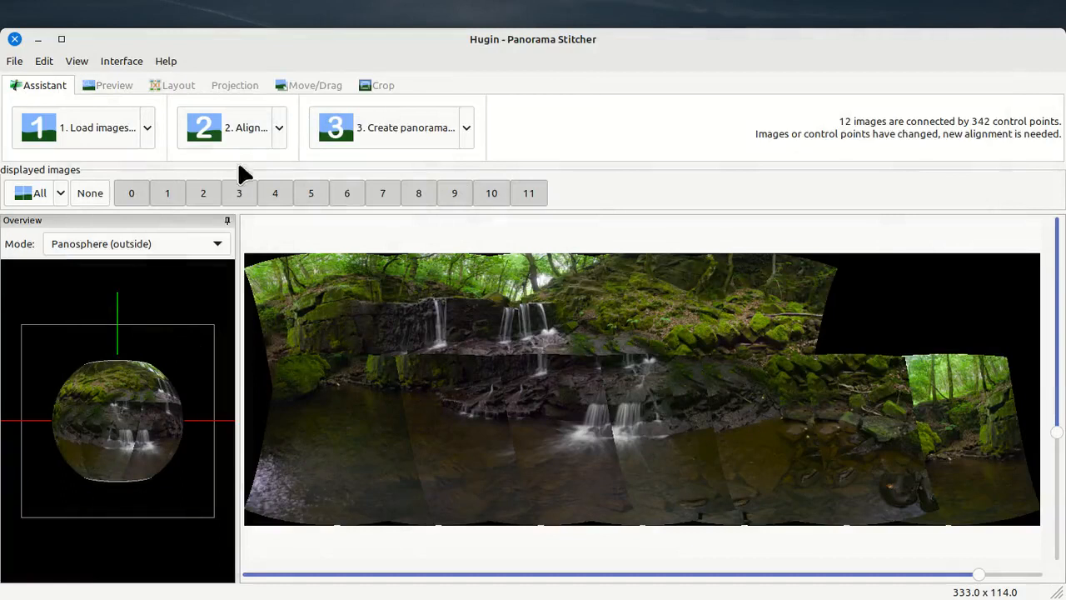
left_click(234, 129)
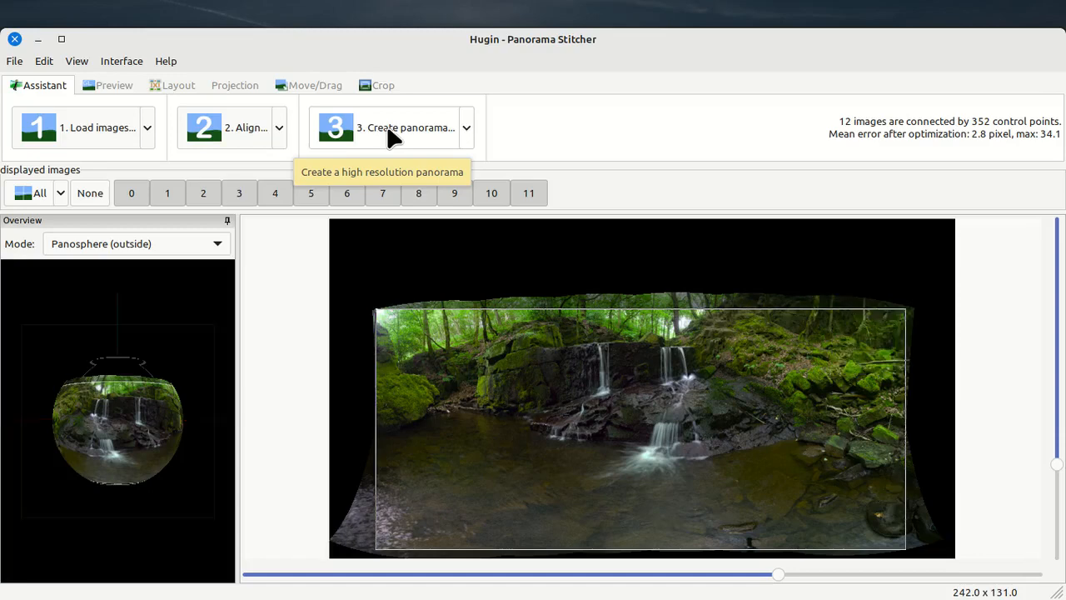
Step: Create the panorama as an exposure-corrected, low dynamic range TIFF with LZW compression, saving the project as Semi_auto.pto with output prefix Semi_auto
left_click(398, 133)
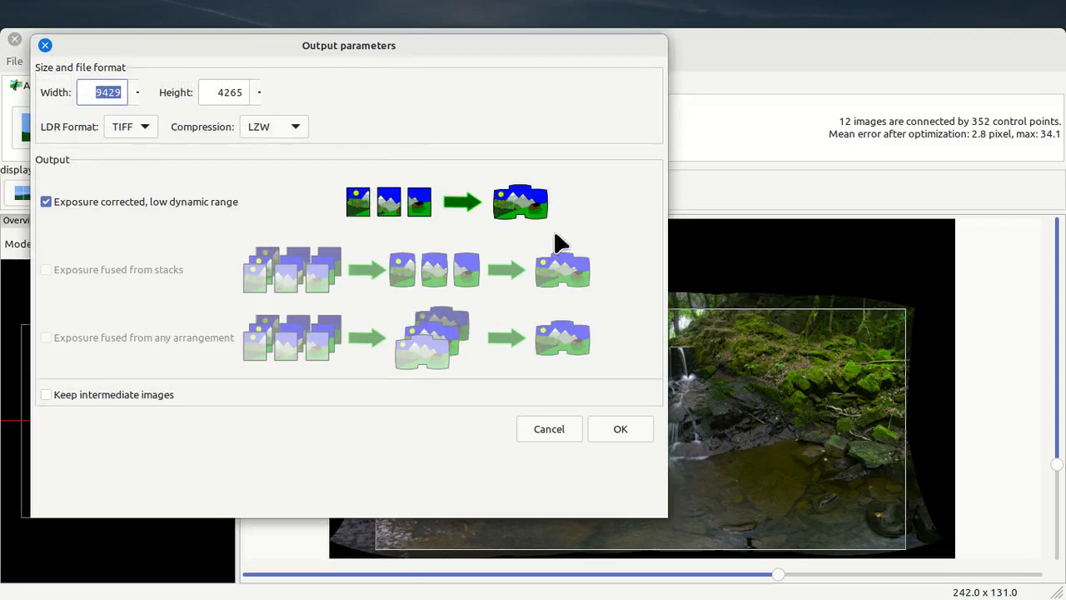
left_click(616, 429)
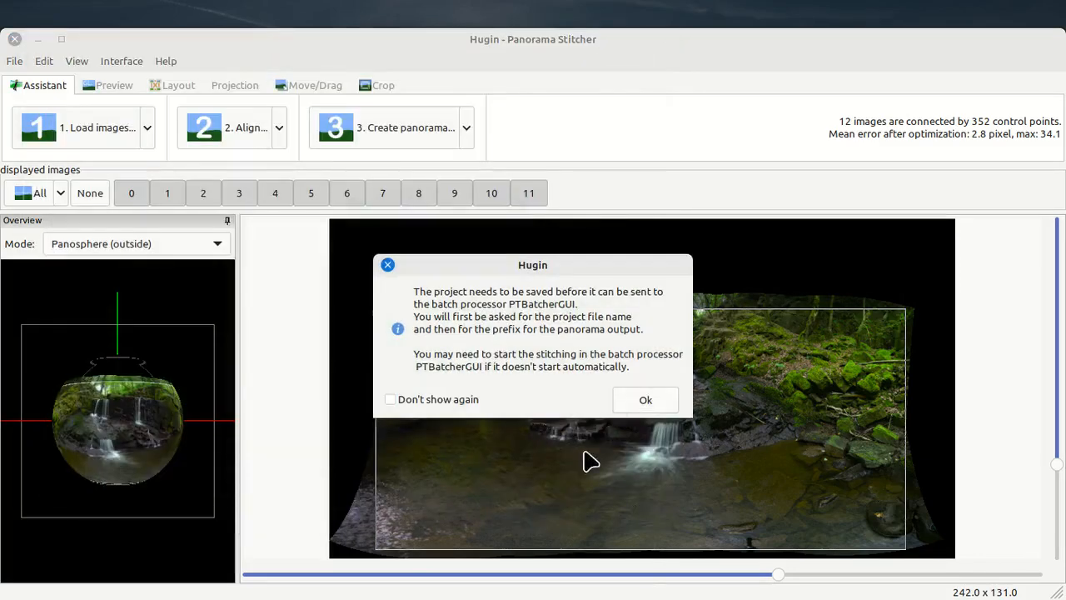
left_click(650, 401)
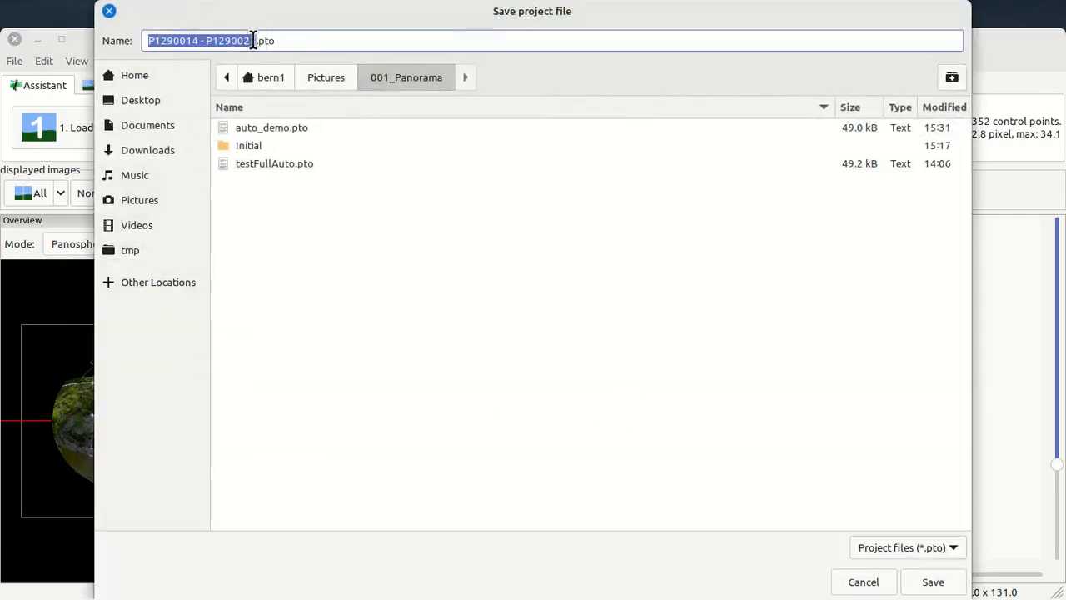
left_click_drag(254, 40, 183, 28)
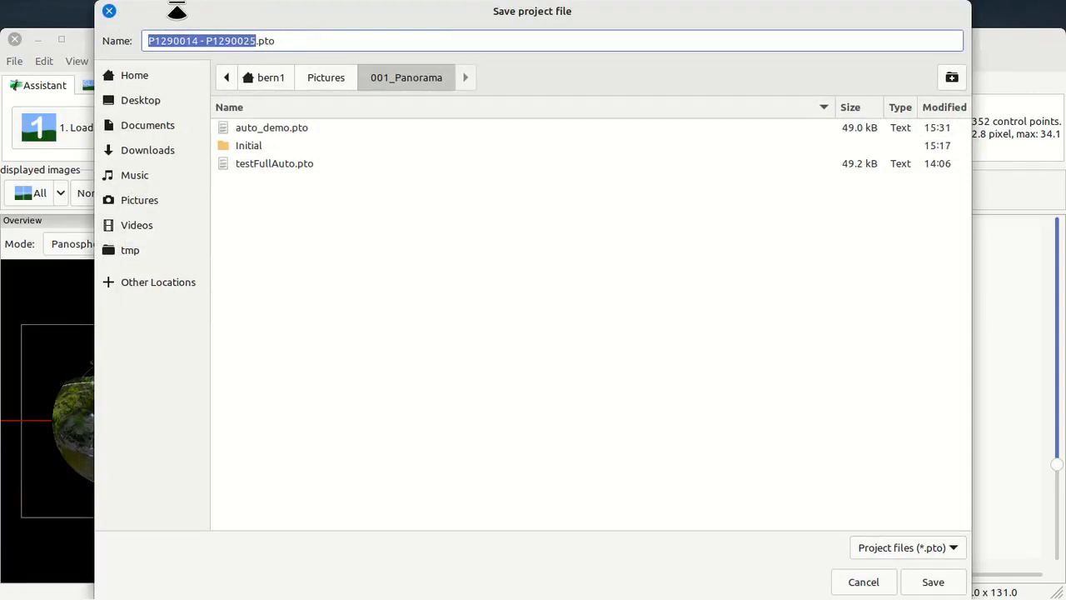
type("Se")
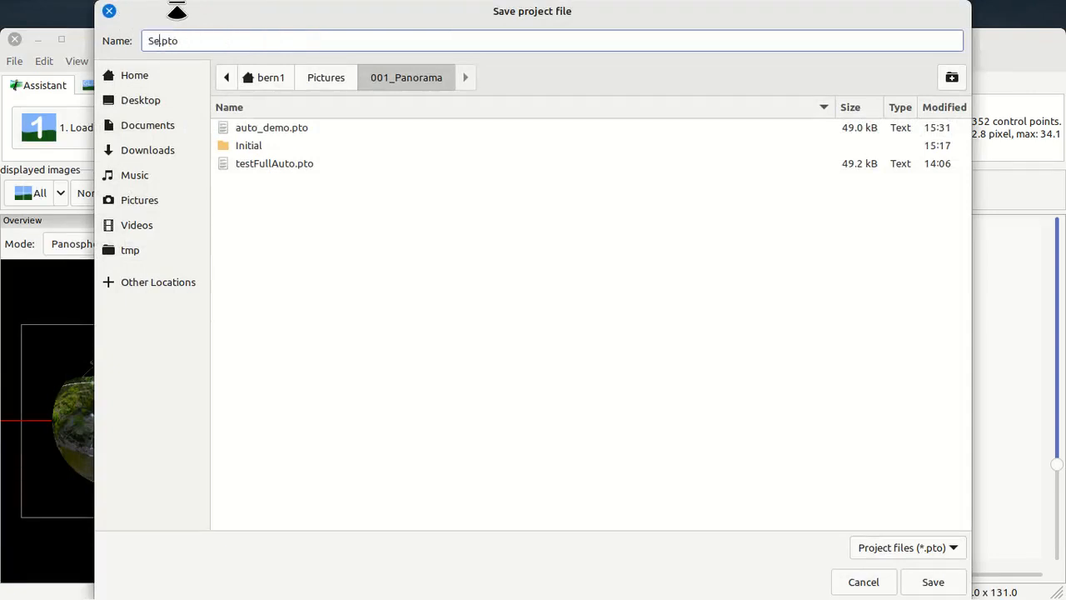
type("mi_auto")
left_click(946, 582)
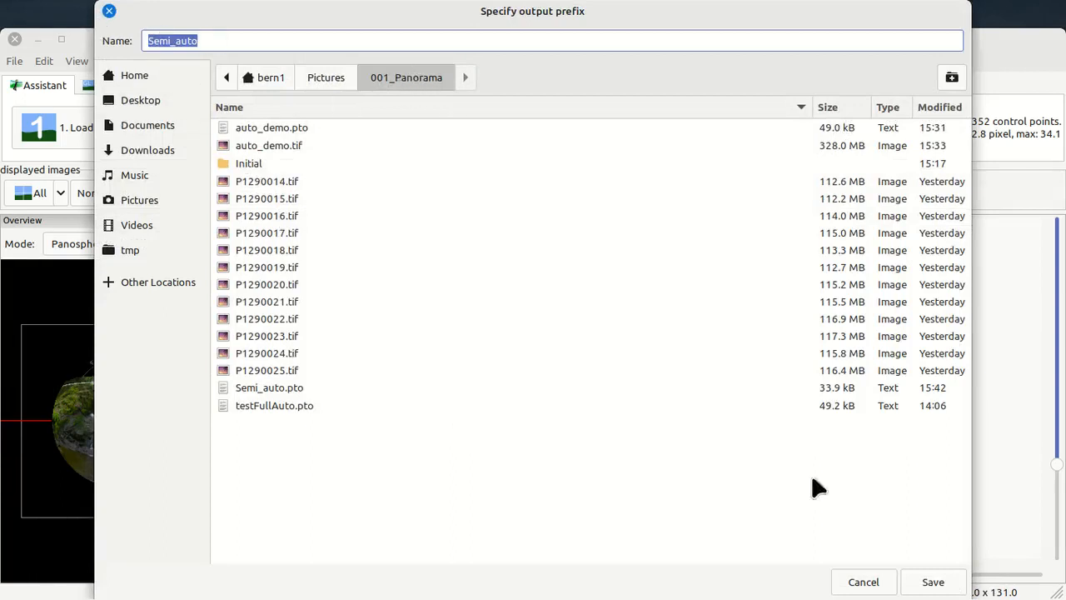
left_click(946, 582)
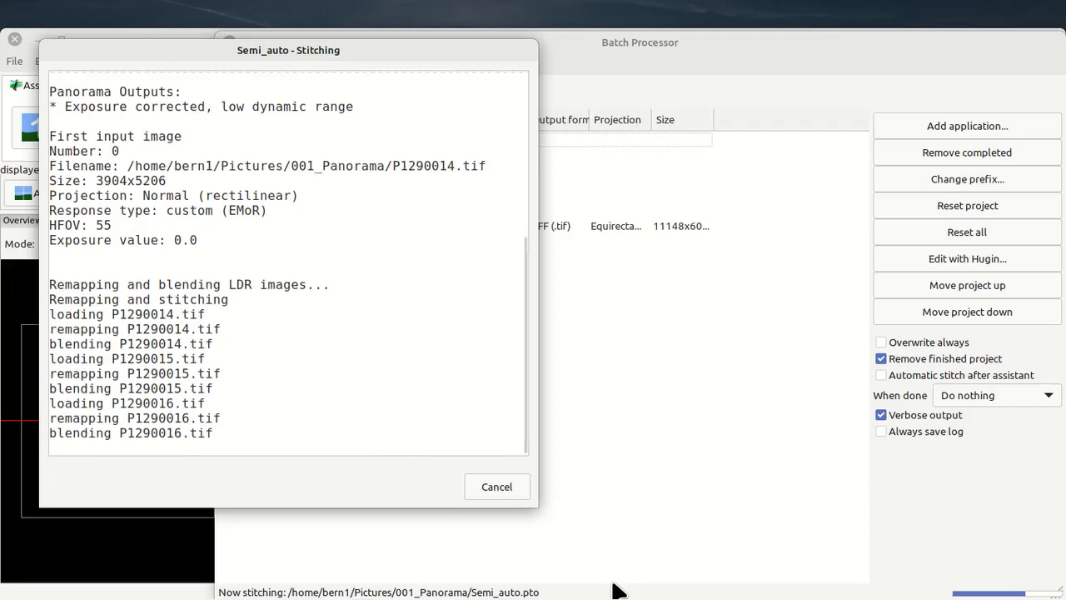
mouse_move(616, 593)
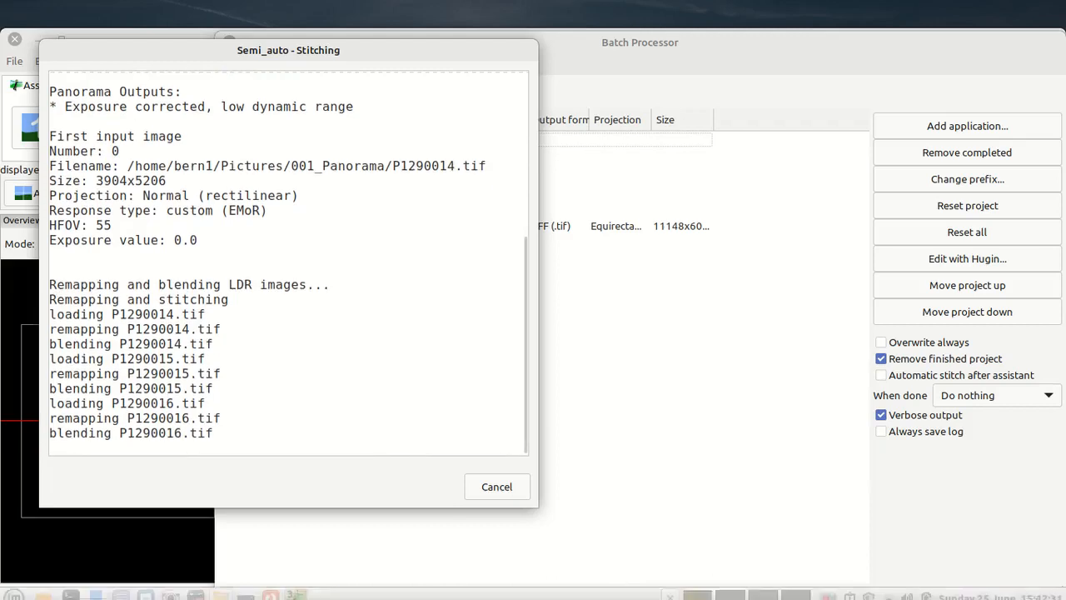
right_click(825, 589)
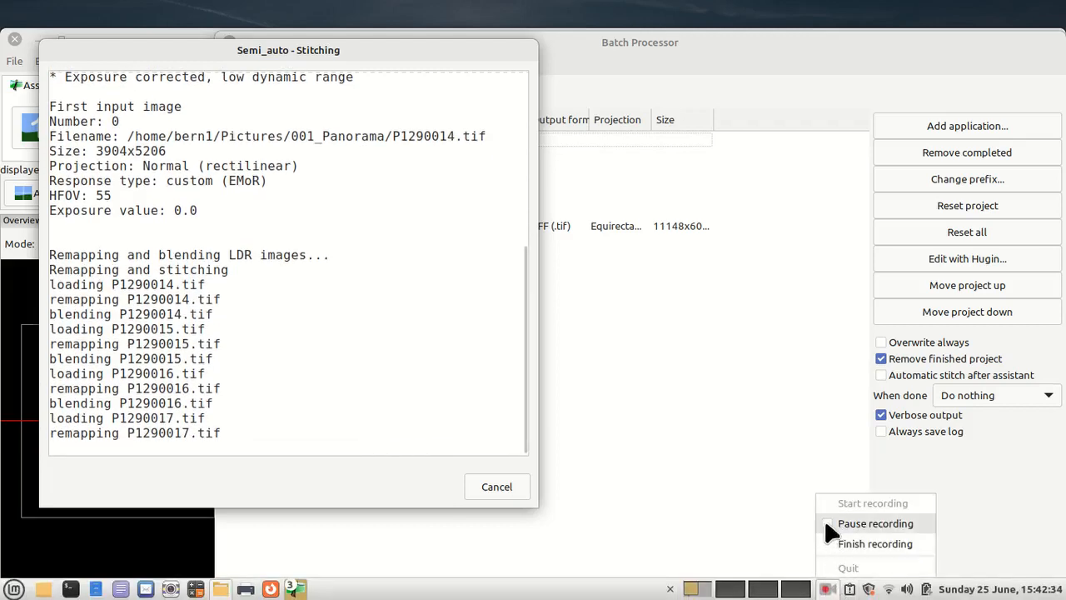
left_click(824, 519)
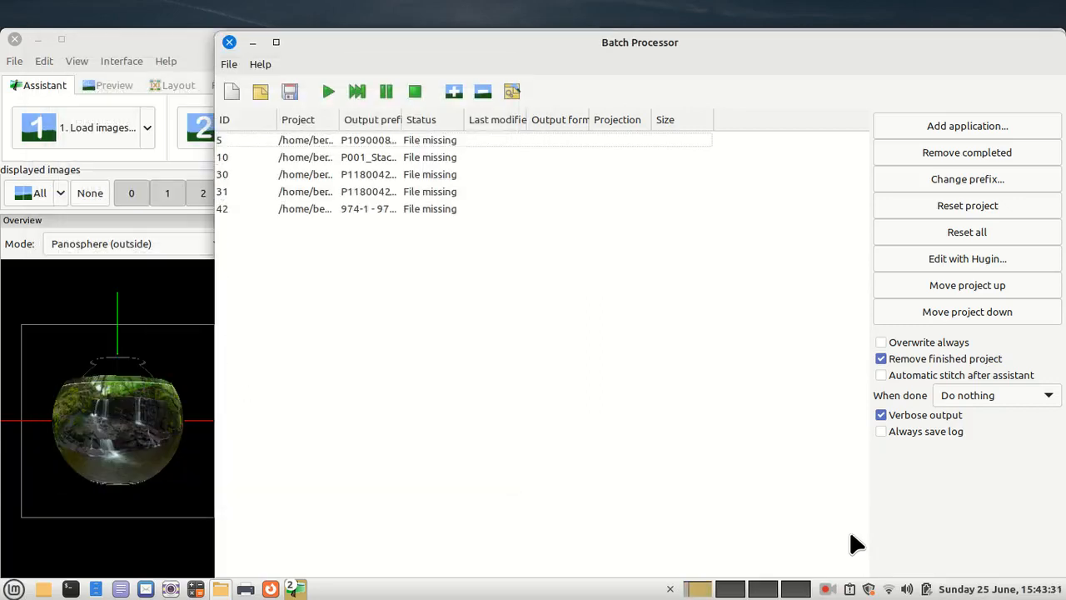
Step: Close the Batch Processor and the panorama project
left_click_drag(461, 38, 486, 73)
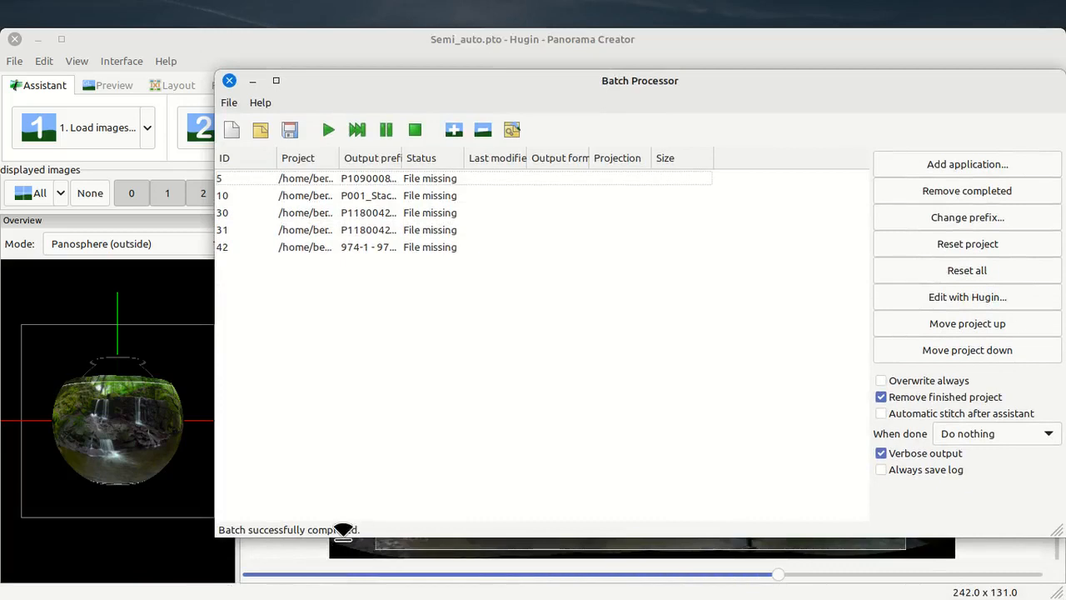
left_click(230, 81)
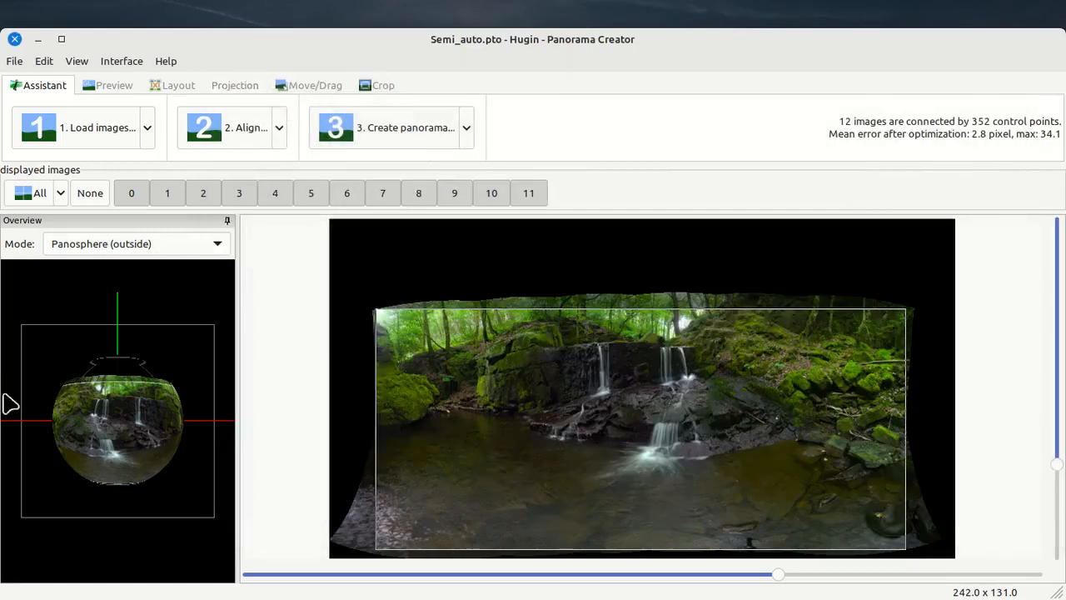
left_click(14, 40)
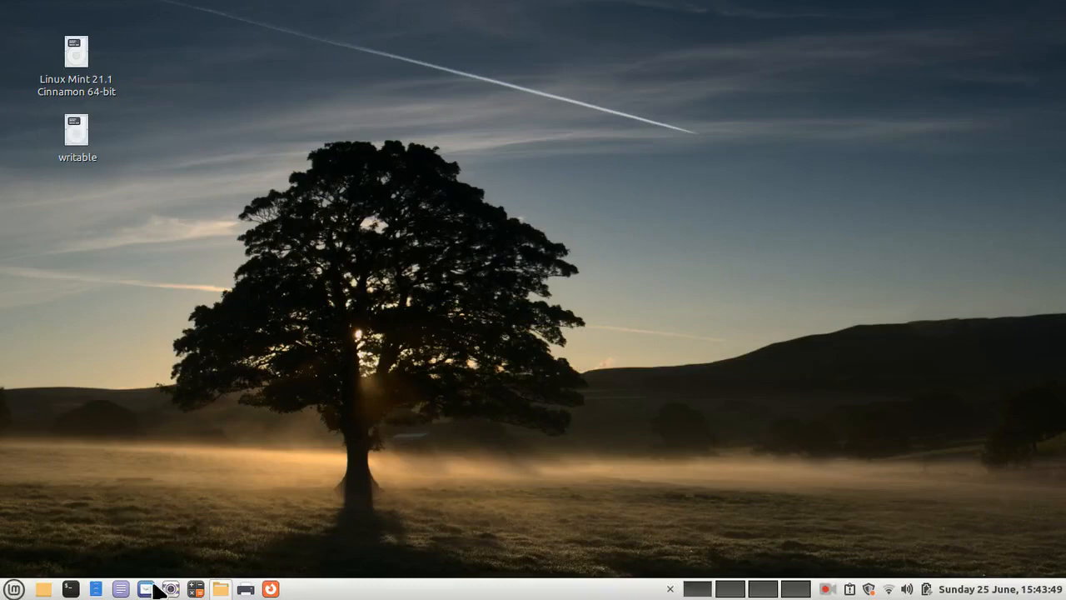
Step: Switch to the file manager and open the stitched image Semi_auto.tif from the Pictures/001_Panorama folder
left_click(95, 589)
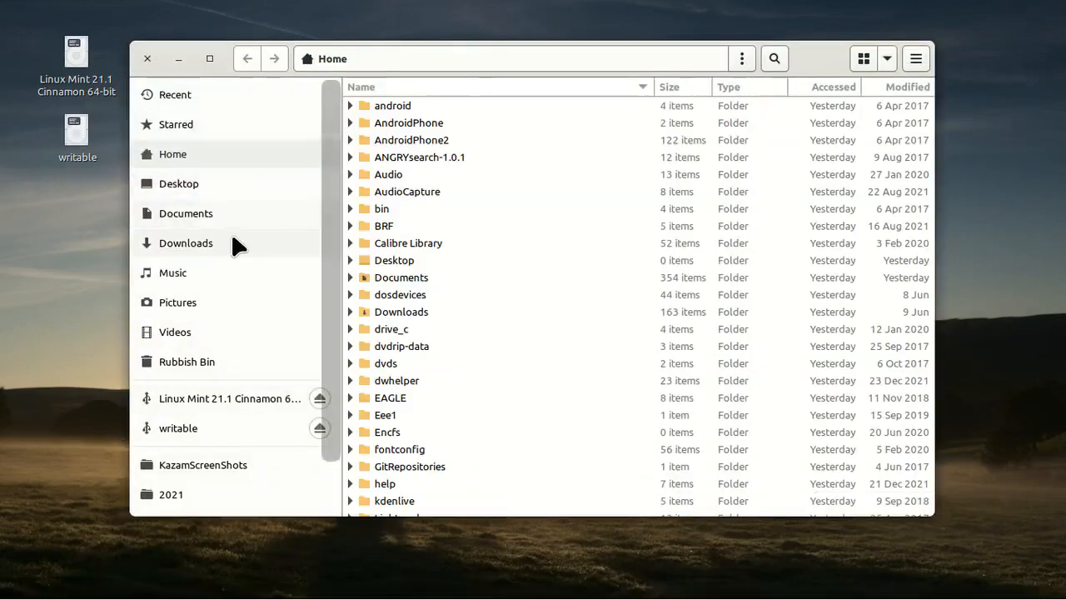
left_click(223, 314)
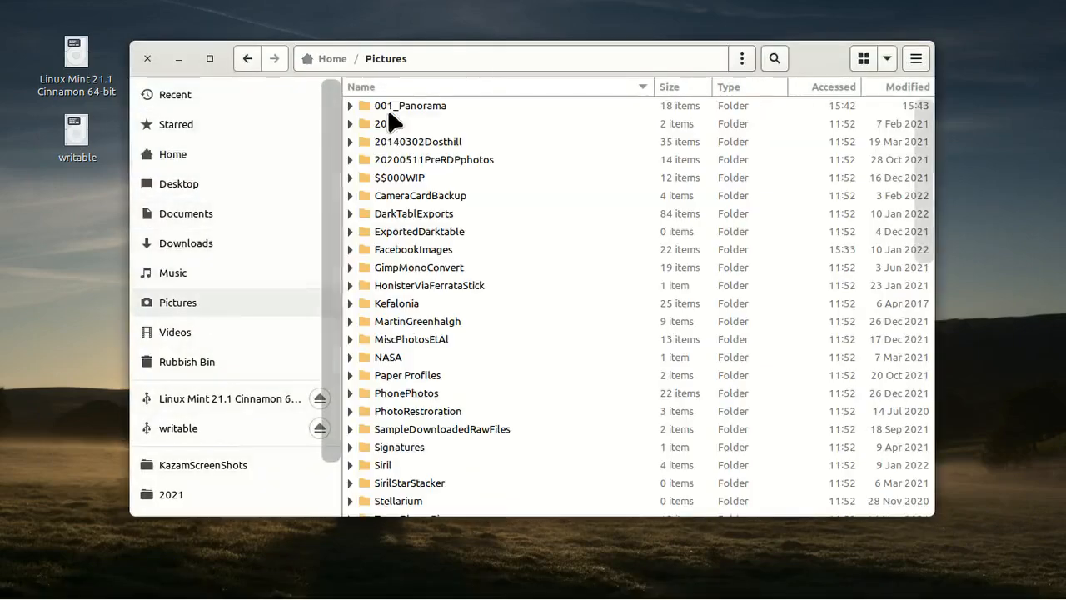
double_click(371, 106)
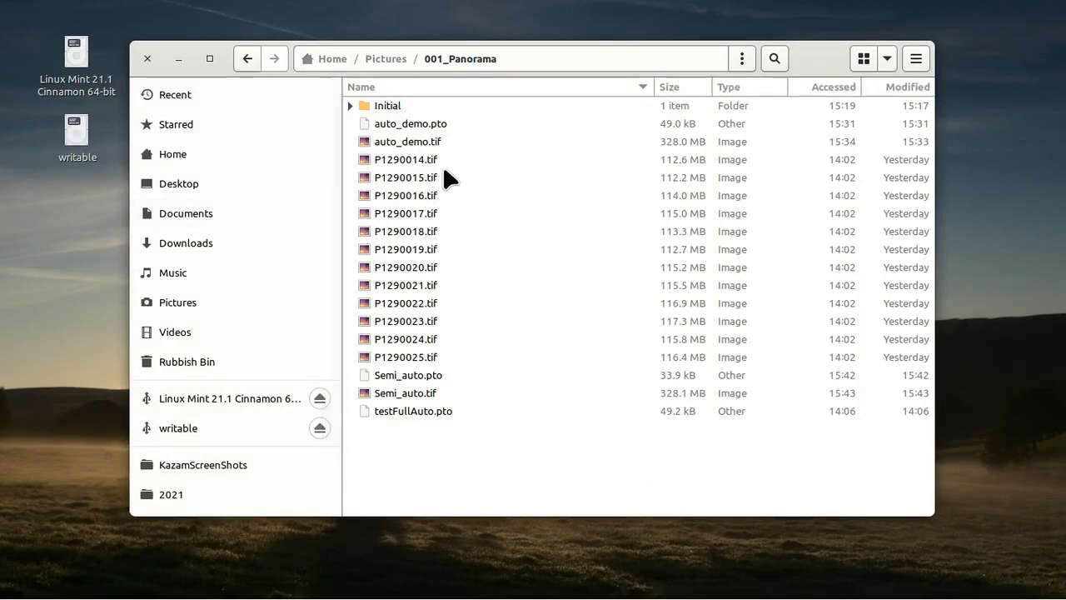
double_click(394, 398)
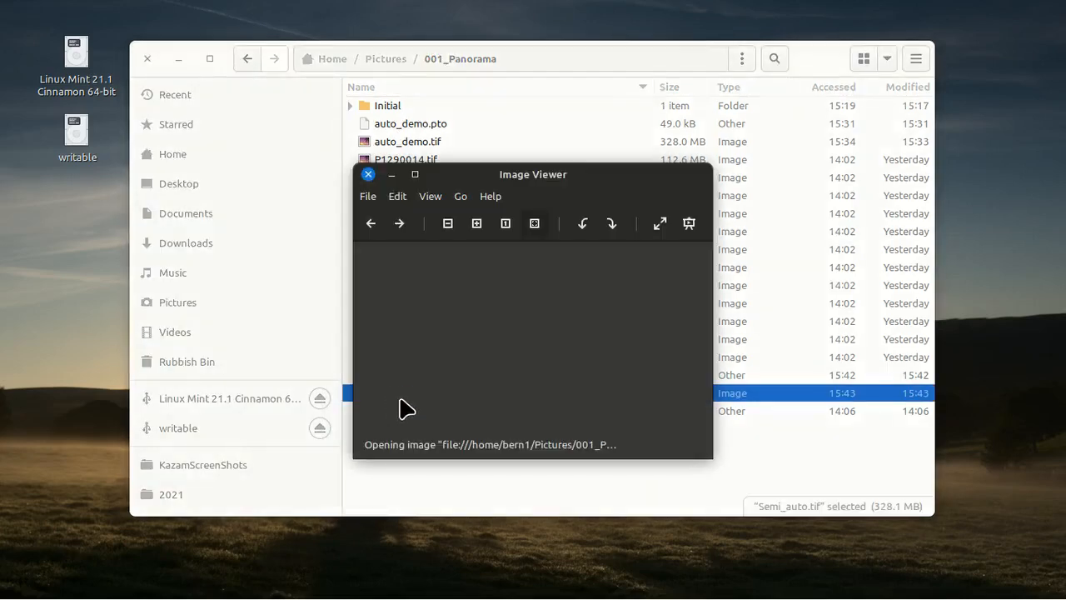